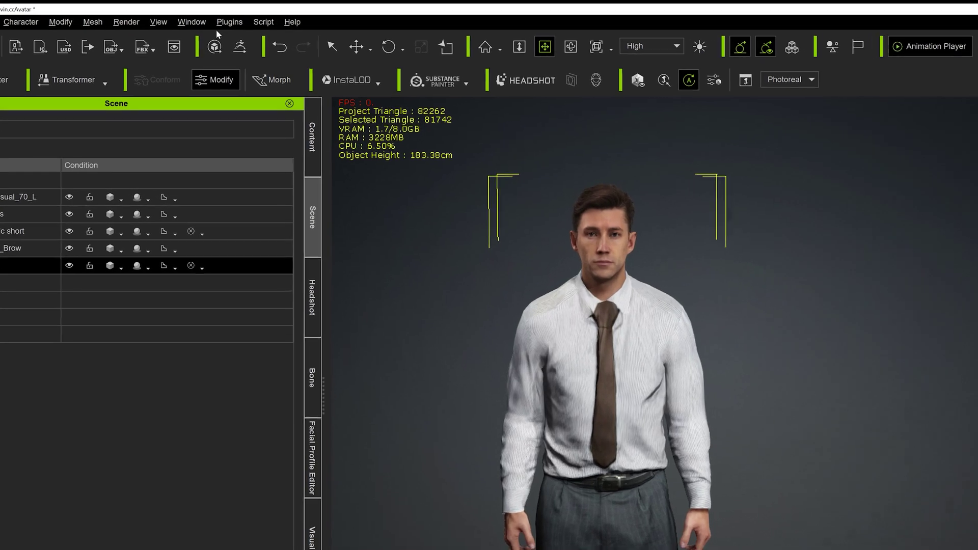
# Step: Choose Character Creator & iClone Auto Setup > Get the tool for Unreal from the Plugins menu
pyautogui.click(242, 15)
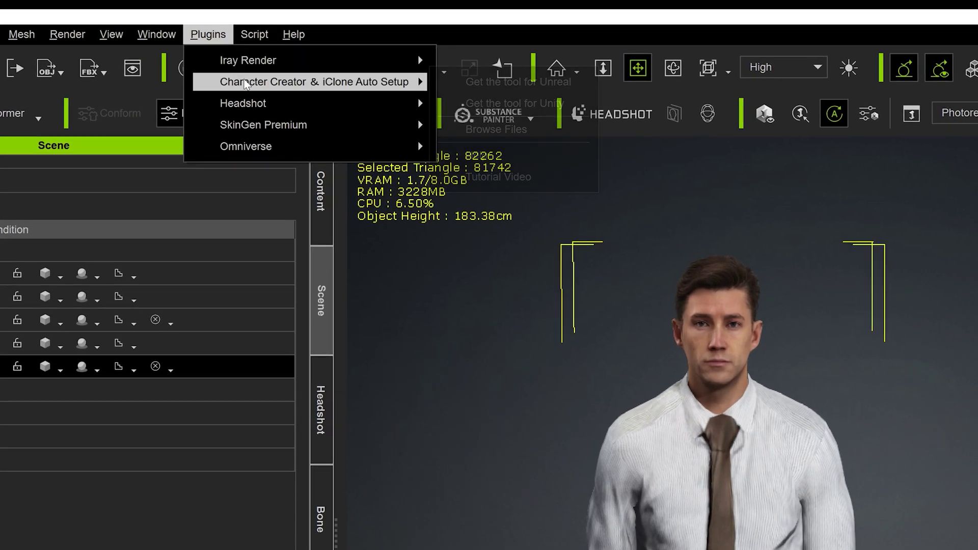
pyautogui.moveTo(247, 83)
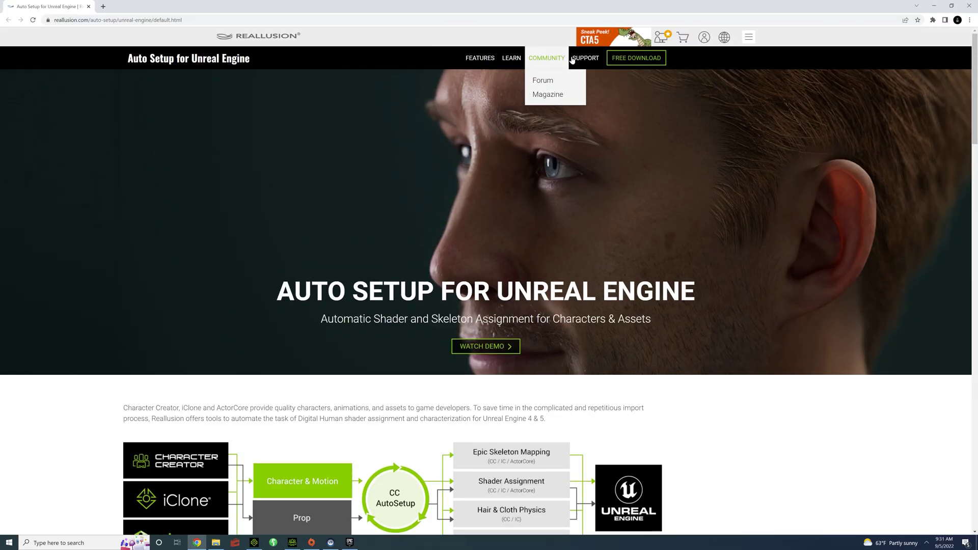
# Step: Go to the FREE DOWNLOAD page for Auto Setup 1.24 for UE 5
pyautogui.click(627, 58)
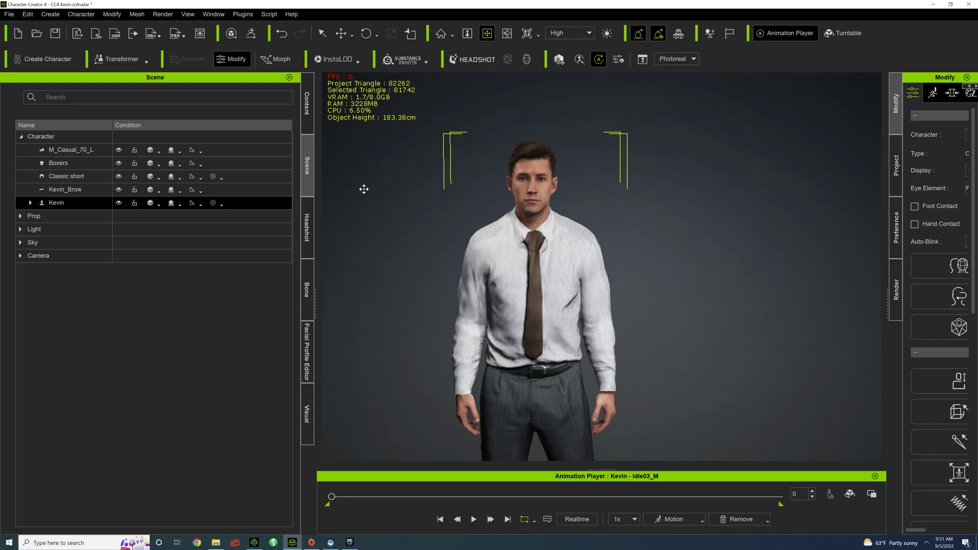
# Step: Browse the Auto Setup plugin files and open Unreal > Auto Setup 1.24 for Unreal 5.0
pyautogui.click(243, 14)
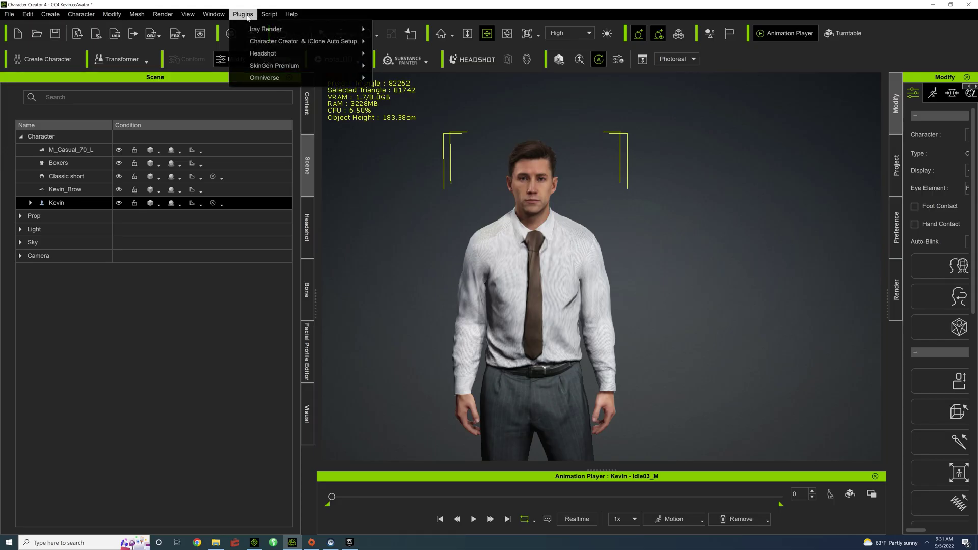
pyautogui.moveTo(363, 43)
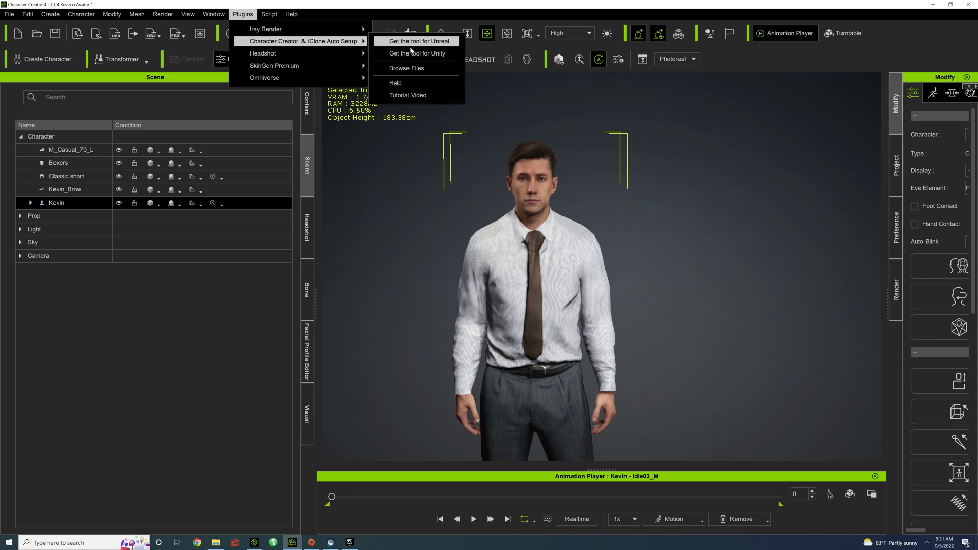
pyautogui.click(408, 68)
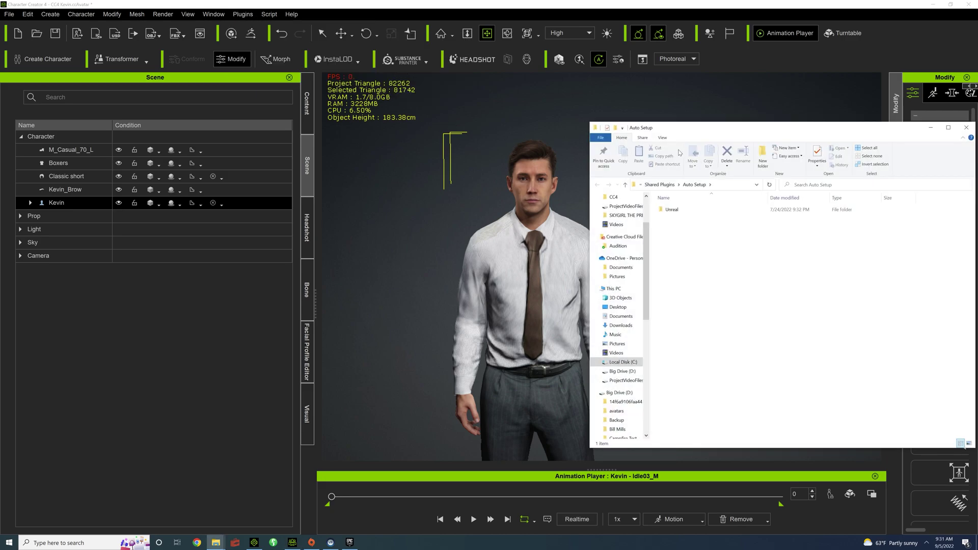
pyautogui.moveTo(720, 135); pyautogui.dragTo(240, 124)
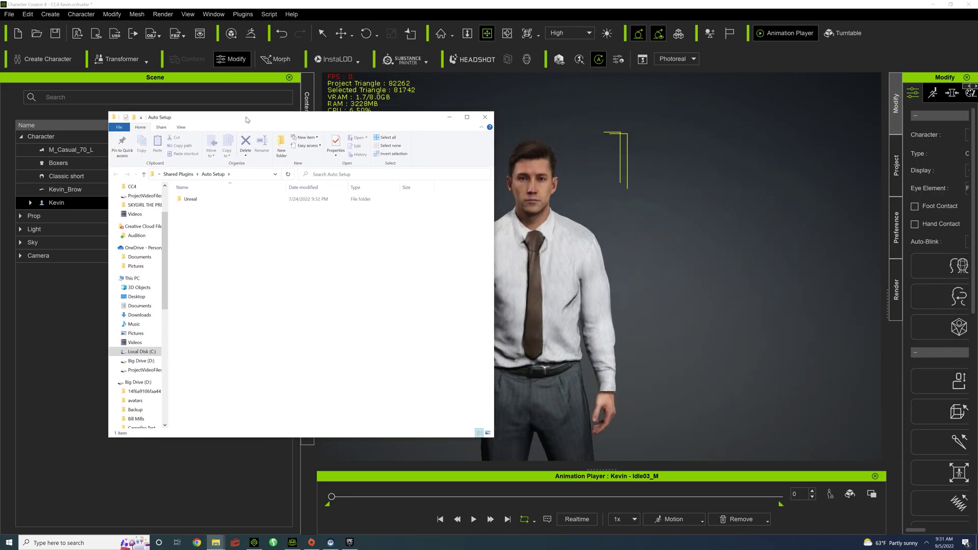
pyautogui.doubleClick(190, 199)
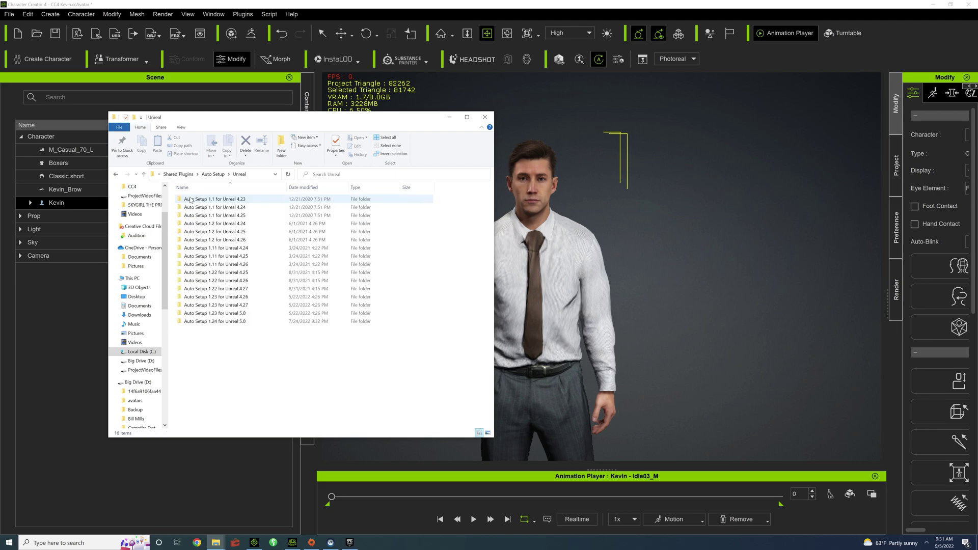
pyautogui.doubleClick(225, 322)
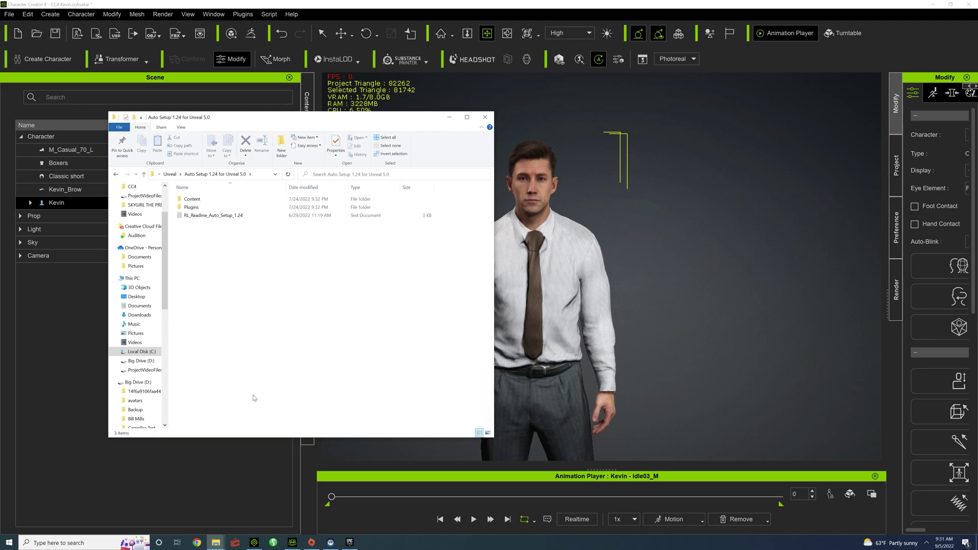
# Step: Copy the Content and Plugins folders into the TUTORIAL project folder, then close both windows
pyautogui.moveTo(216, 541)
pyautogui.click(193, 509)
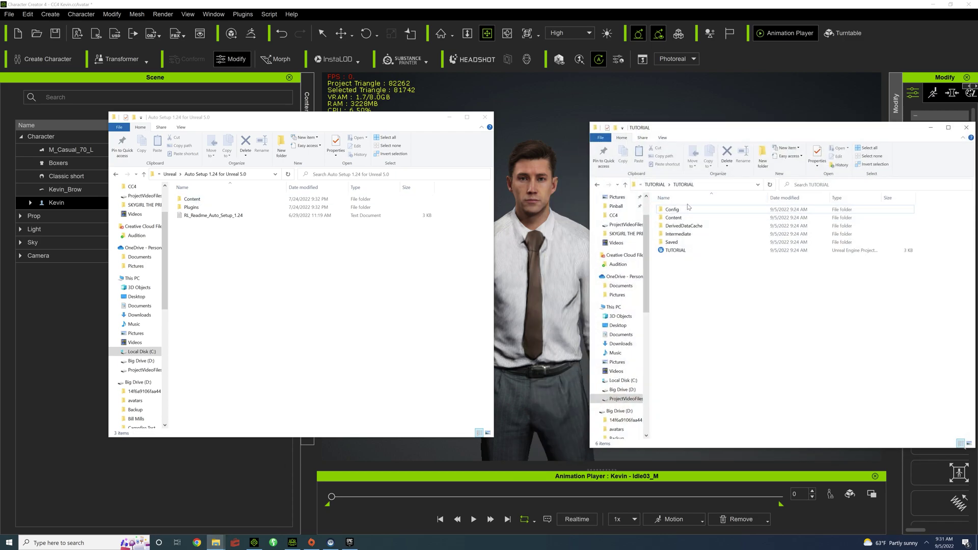
pyautogui.click(193, 209)
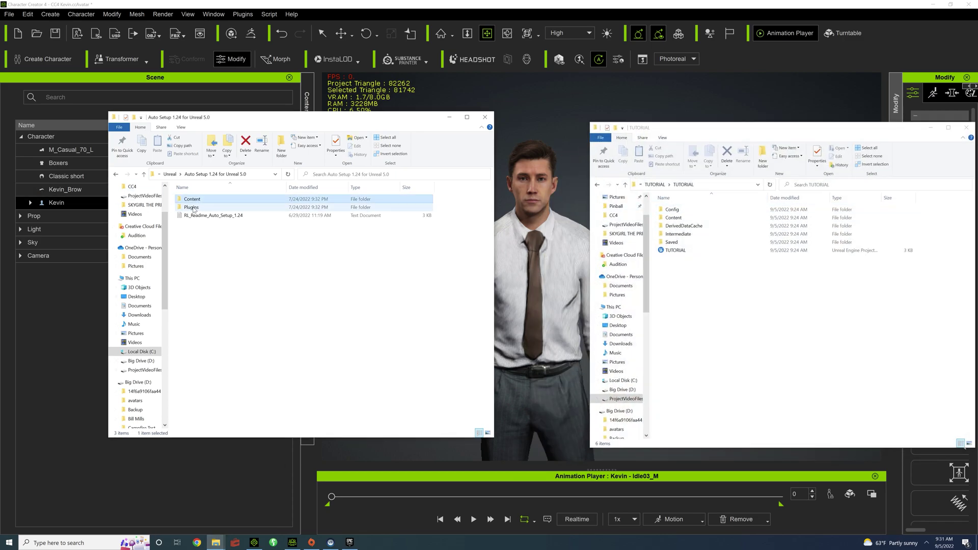
pyautogui.keyDown('shift'); pyautogui.click(193, 199); pyautogui.keyUp('shift')
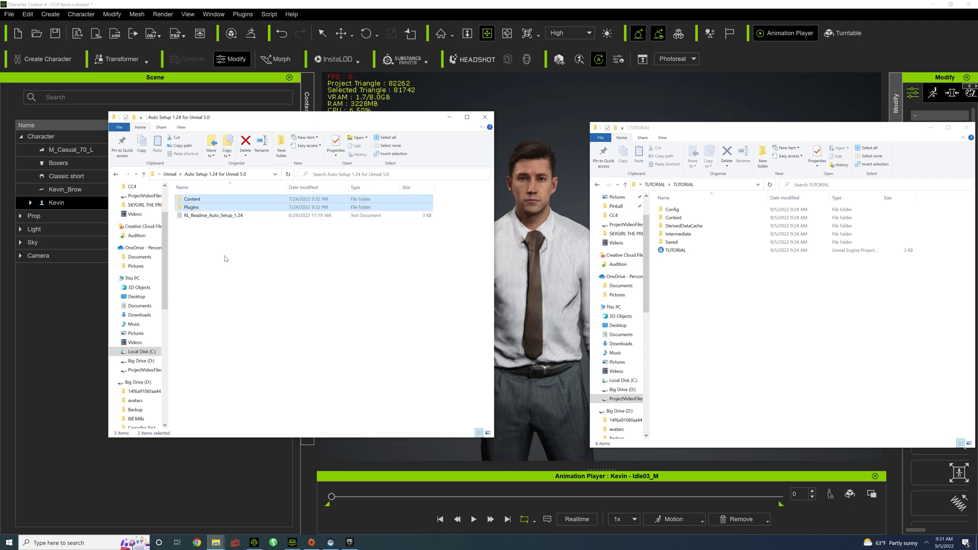
pyautogui.hotkey('ctrl', 'c')
pyautogui.click(710, 339)
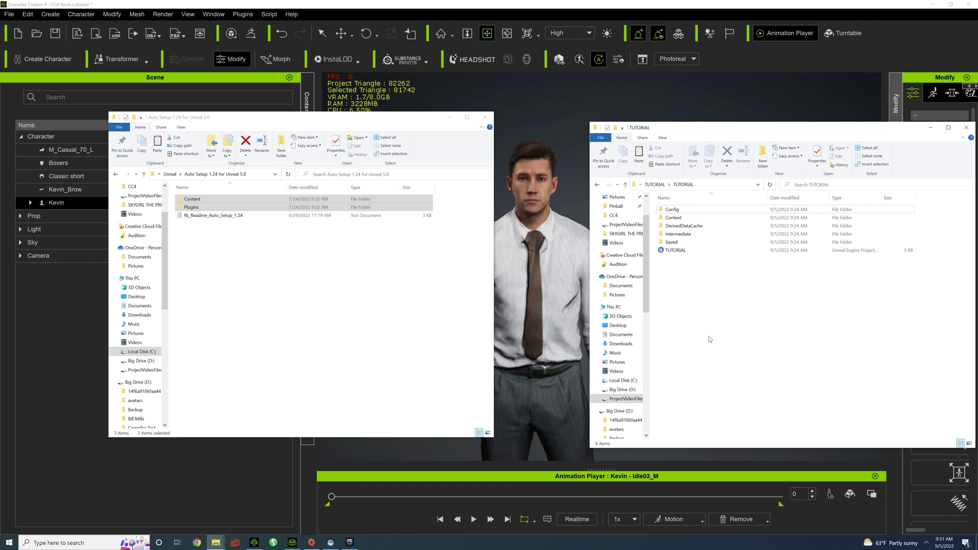
pyautogui.hotkey('ctrl', 'v')
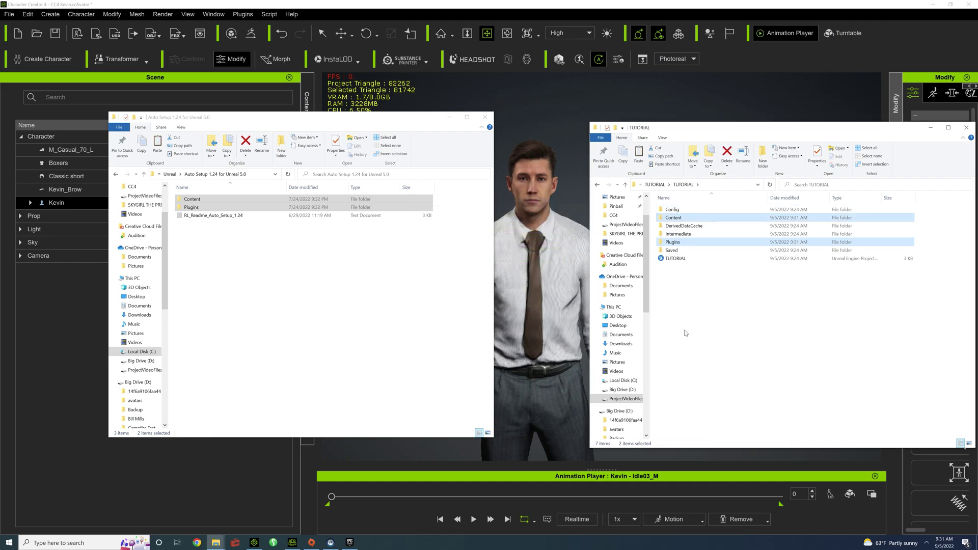
pyautogui.click(485, 117)
pyautogui.moveTo(739, 128); pyautogui.dragTo(473, 142)
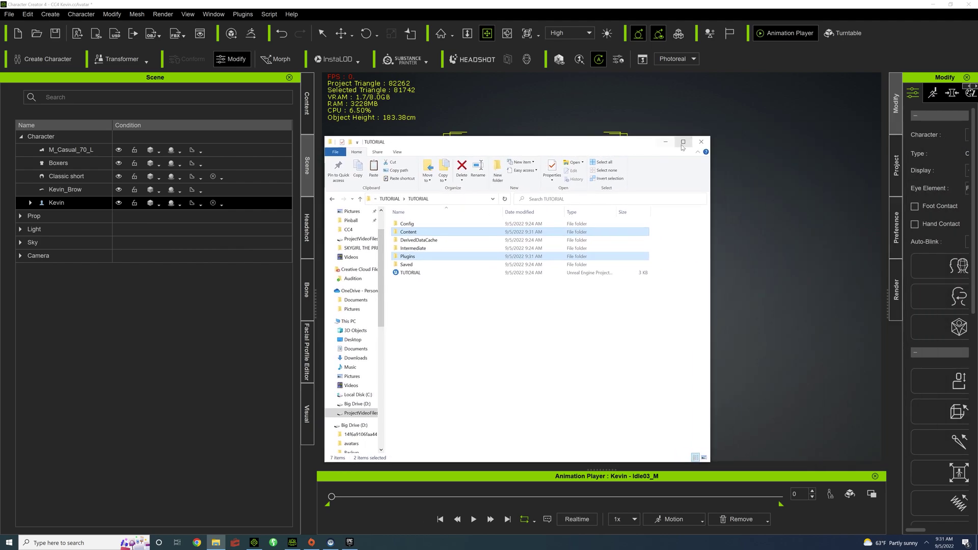
pyautogui.click(706, 144)
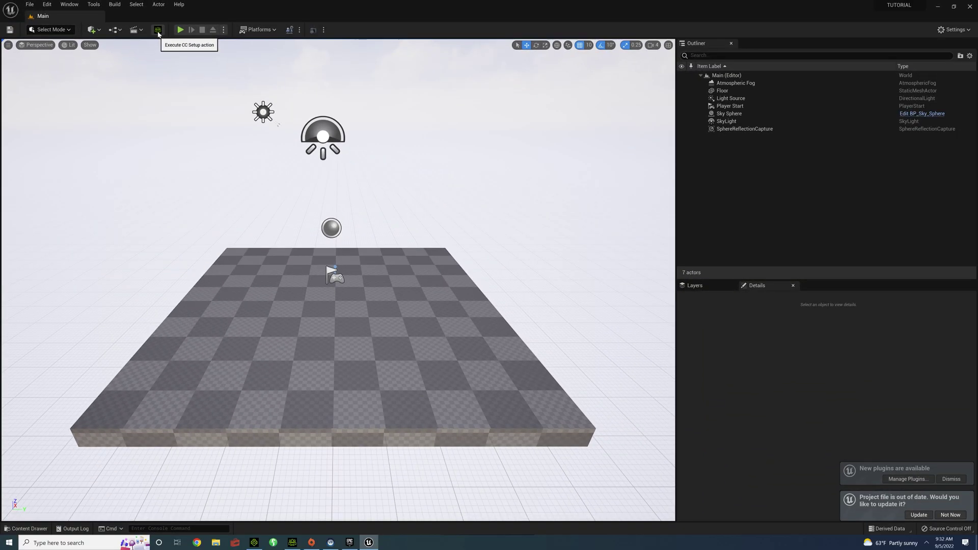
# Step: Run CC Setup with Standard Shader, then view the CC_Shaders folder in the Content Drawer
pyautogui.click(158, 30)
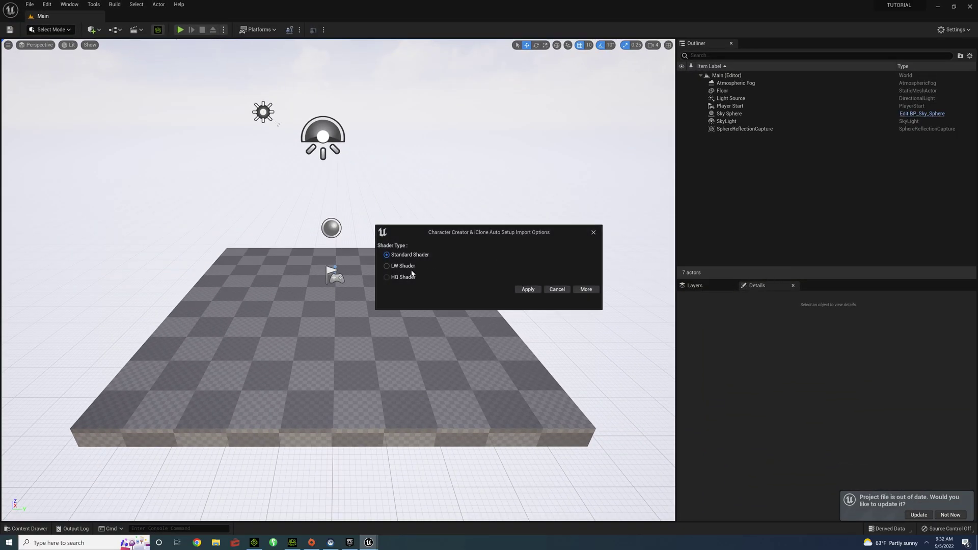
pyautogui.click(524, 289)
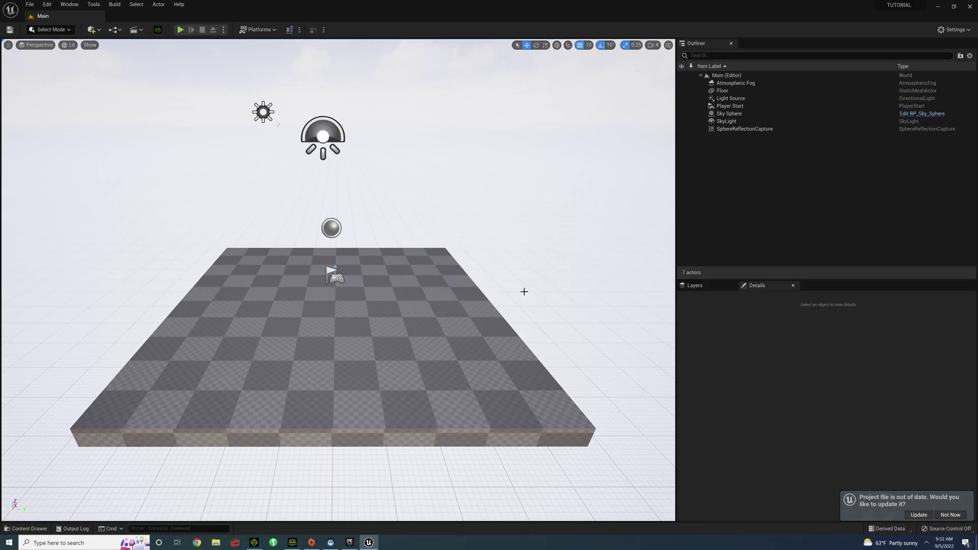
pyautogui.click(26, 529)
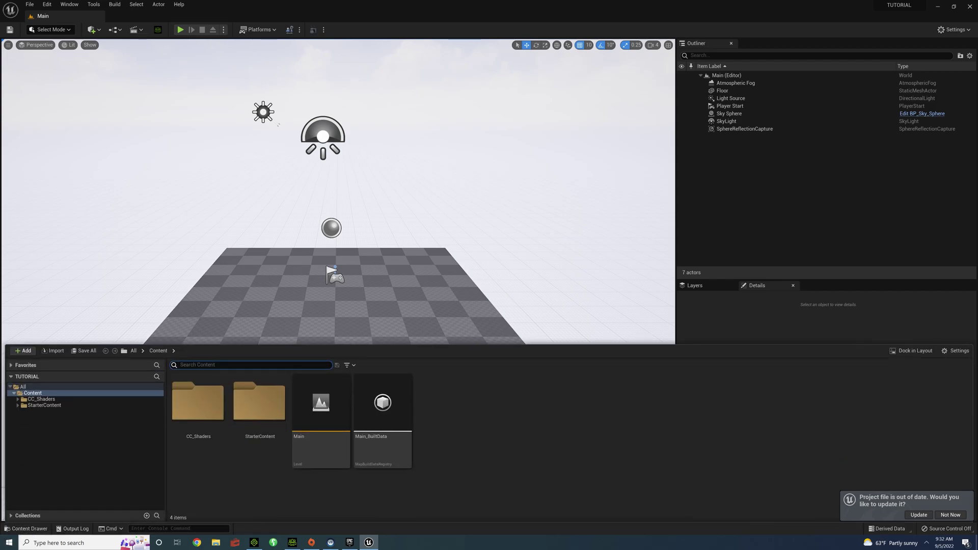
# Step: Make a new CHARACTERS folder in Content, then a KEVIN folder inside CHARACTERS
pyautogui.rightClick(494, 421)
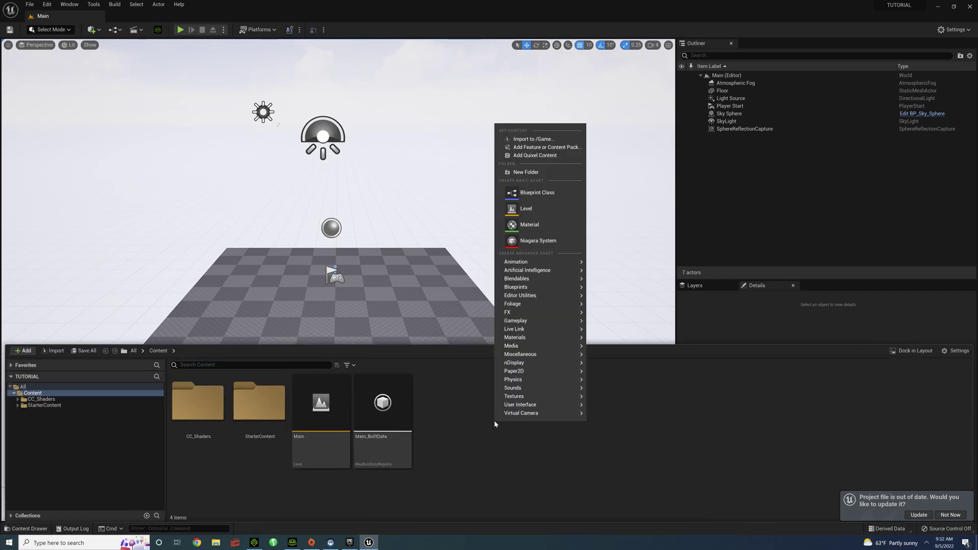
pyautogui.click(525, 171)
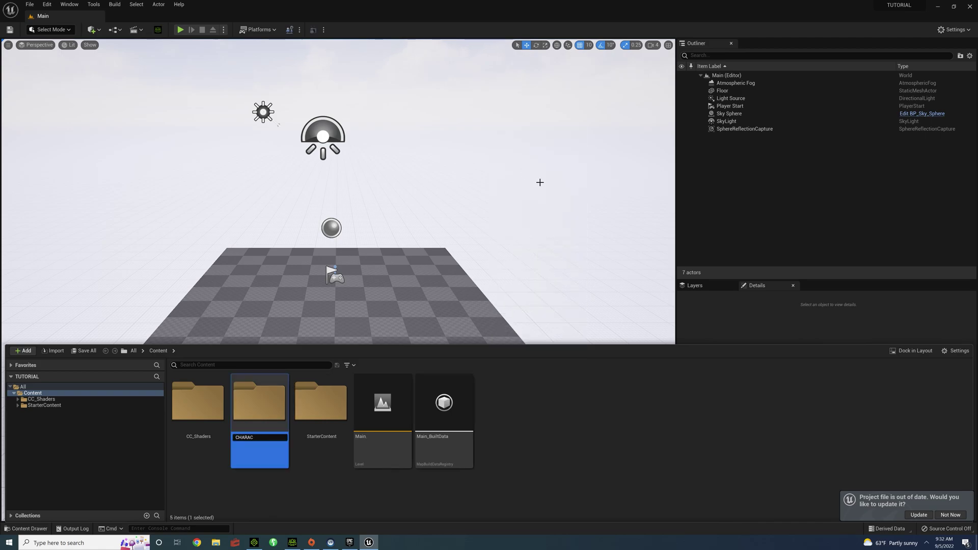
pyautogui.press('Return')
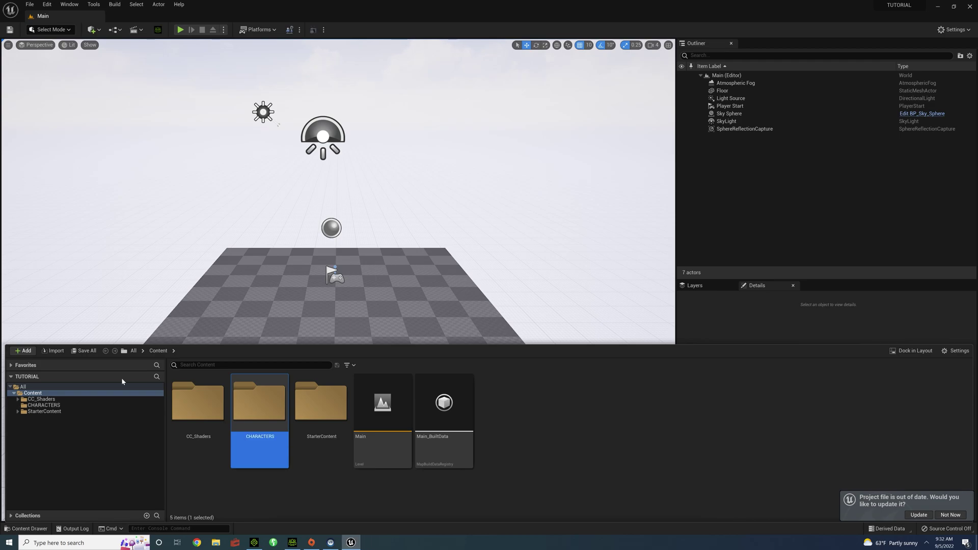
pyautogui.doubleClick(279, 420)
pyautogui.rightClick(288, 418)
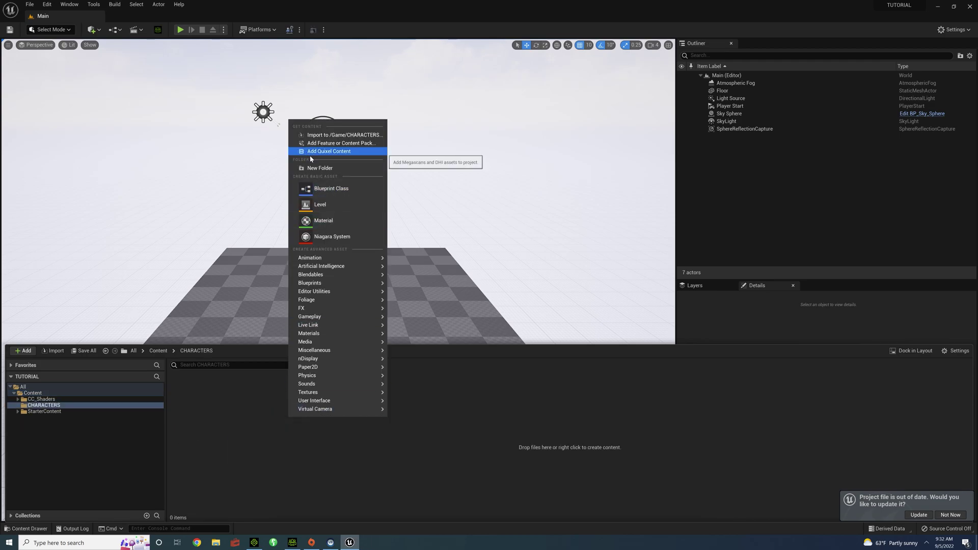
pyautogui.click(320, 168)
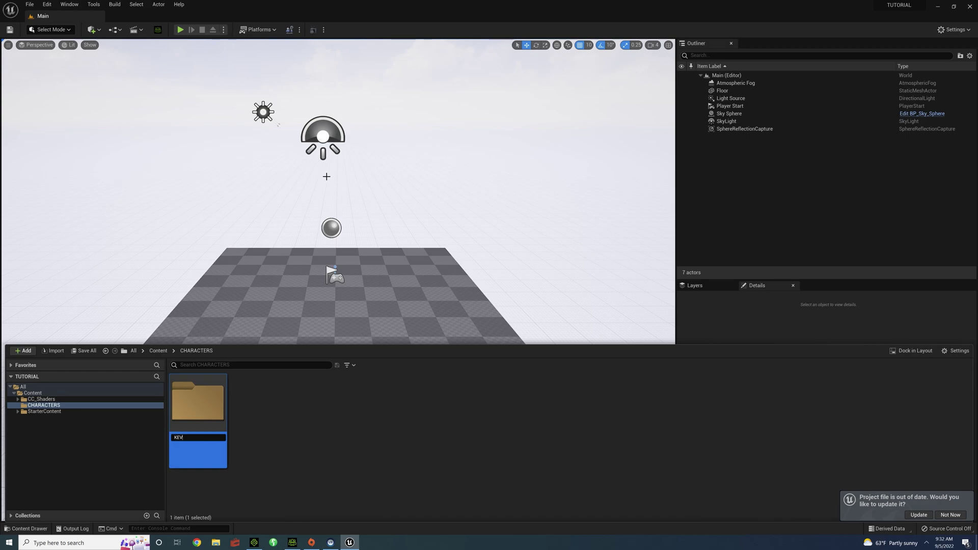
pyautogui.press('Return')
# Step: In Modify > Skin, activate the editor and set the Head texture resolution to 4096 x 4096
pyautogui.click(292, 543)
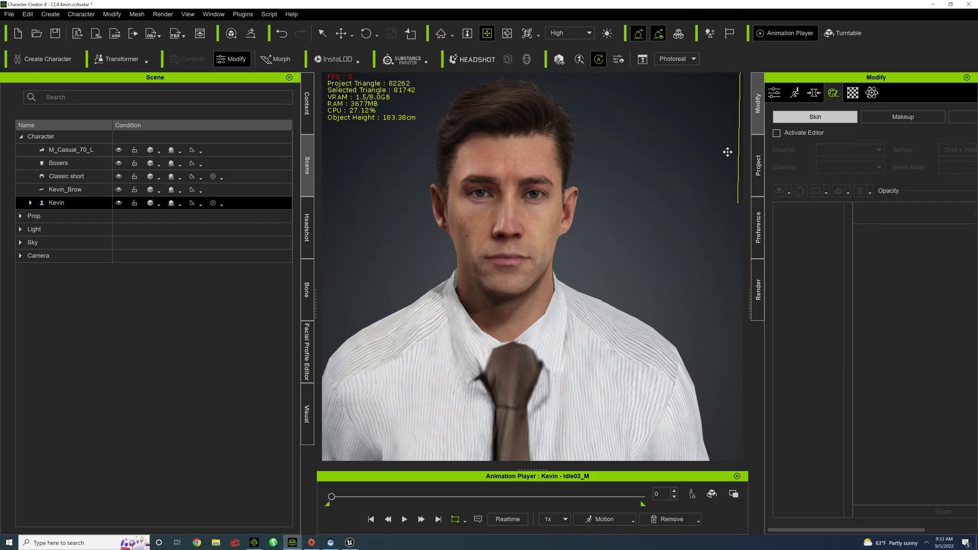
pyautogui.click(777, 133)
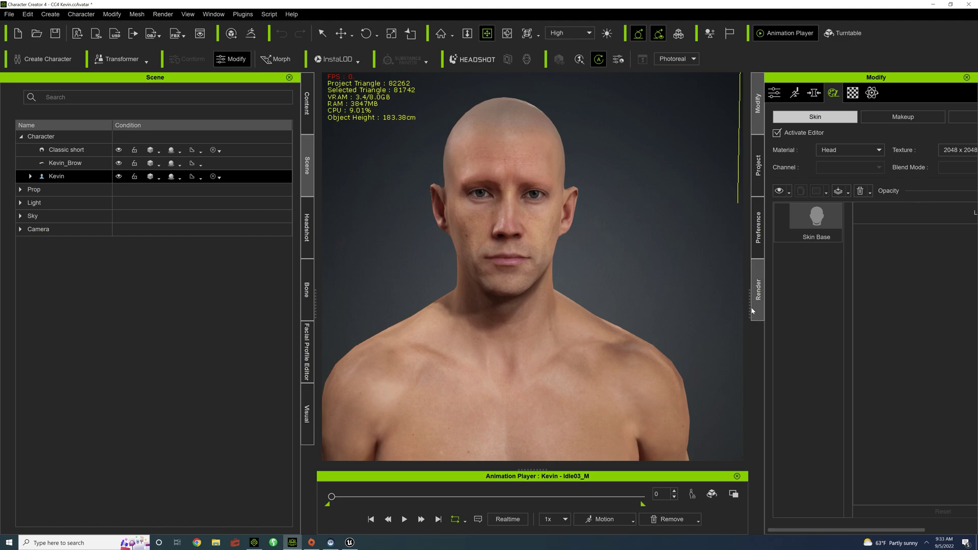
pyautogui.moveTo(750, 290); pyautogui.dragTo(674, 290)
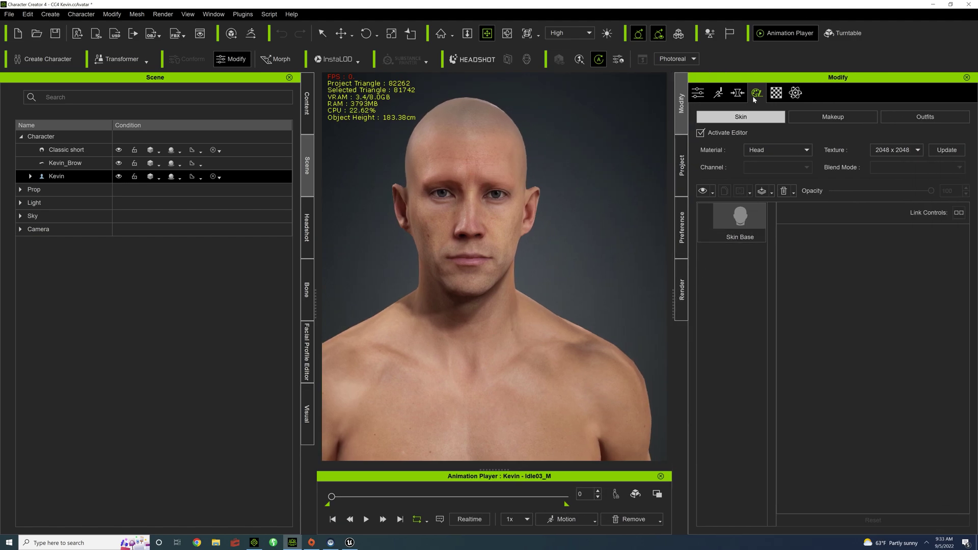
pyautogui.click(916, 150)
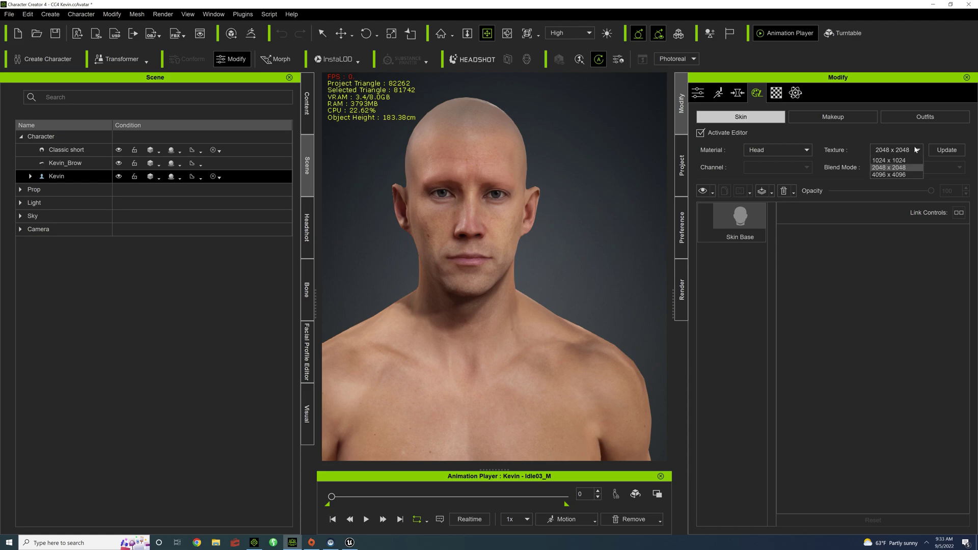
pyautogui.click(886, 190)
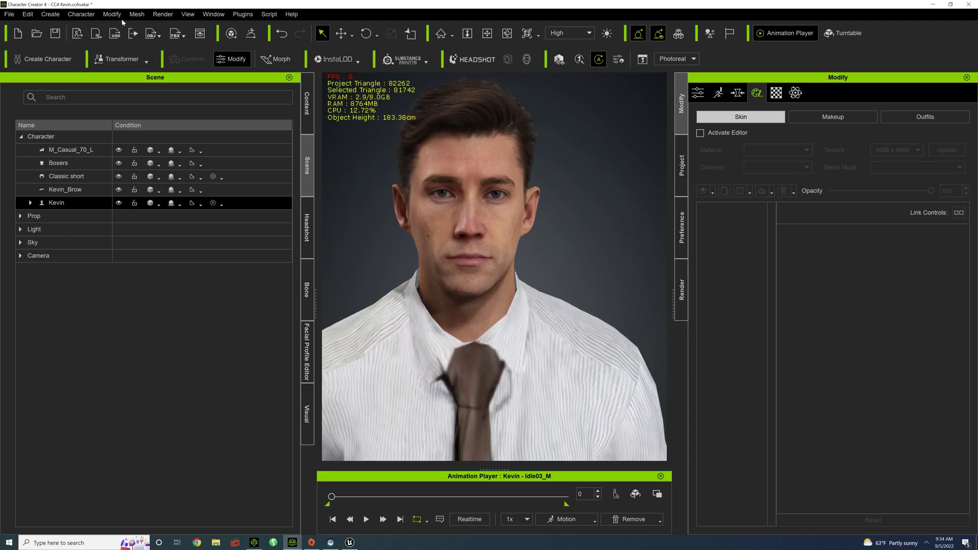
# Step: Start an FBX export of Kevin as a Clothed Character
pyautogui.click(10, 14)
pyautogui.moveTo(47, 112)
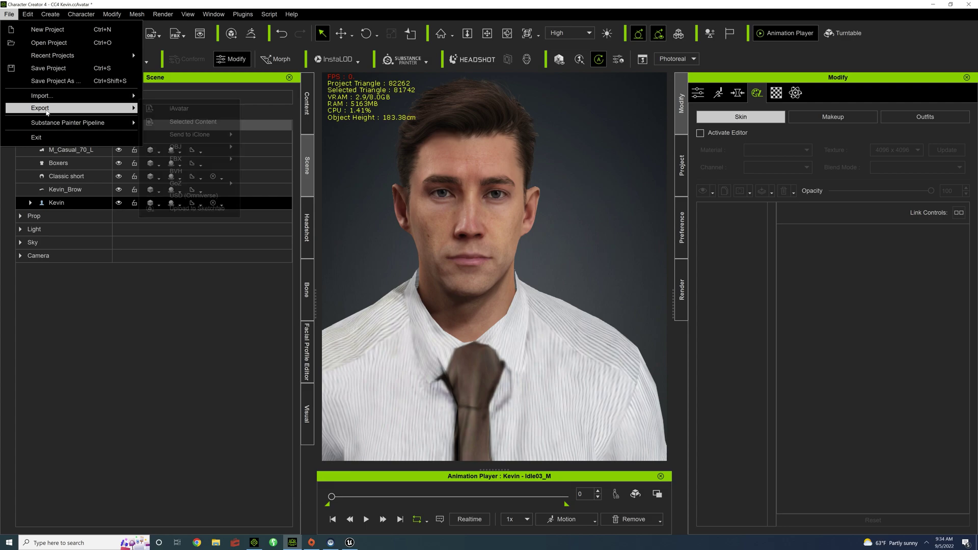
pyautogui.moveTo(237, 163)
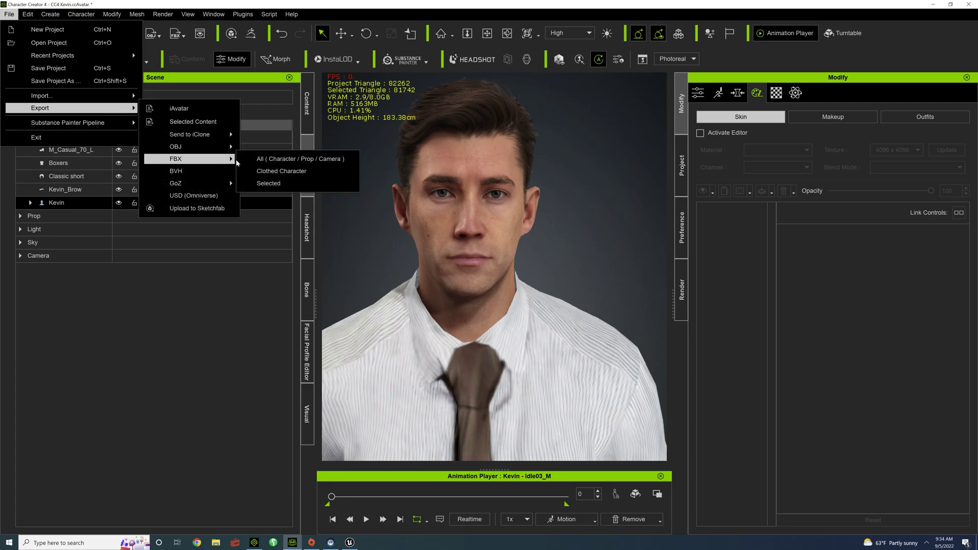
pyautogui.click(271, 171)
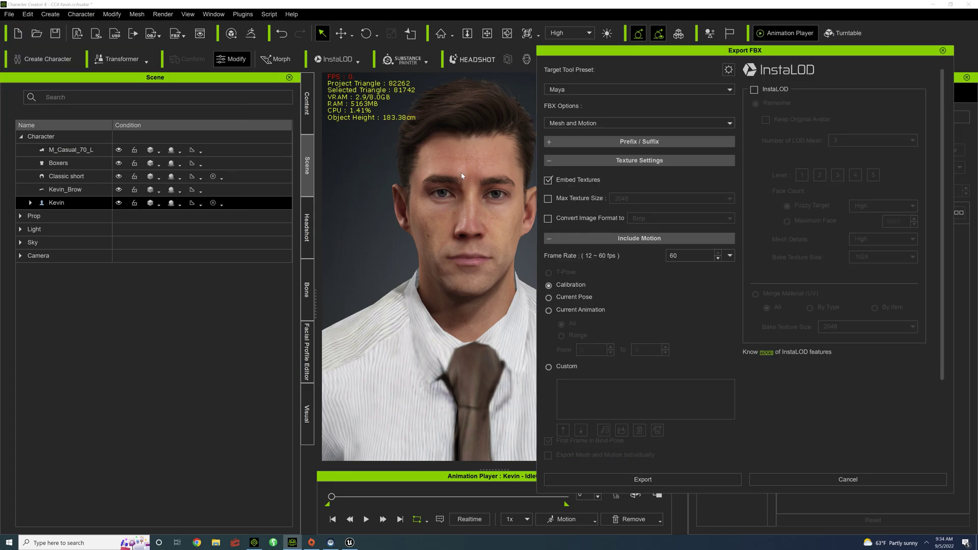
# Step: Set the Target Tool Preset to Unreal, cap Max Texture Size at 4096, and export
pyautogui.click(730, 90)
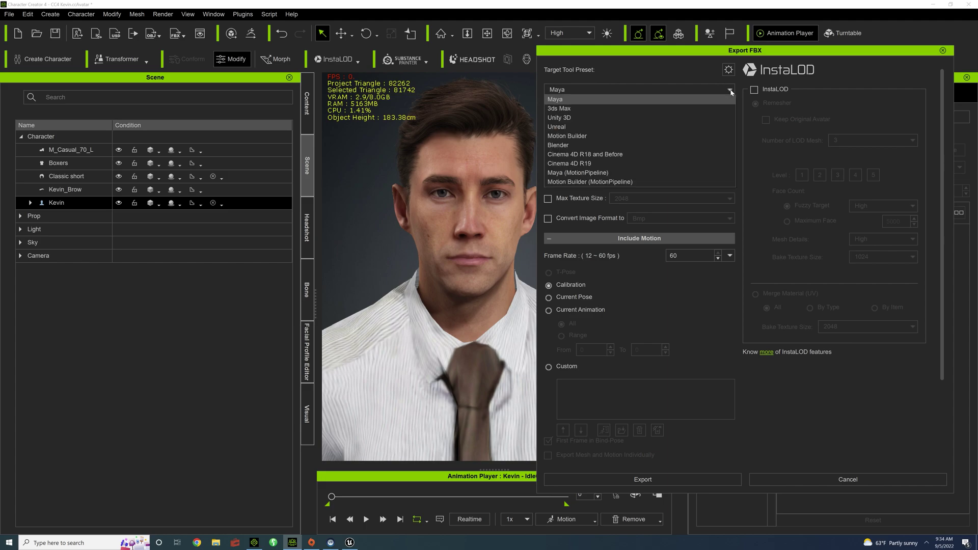
pyautogui.click(710, 127)
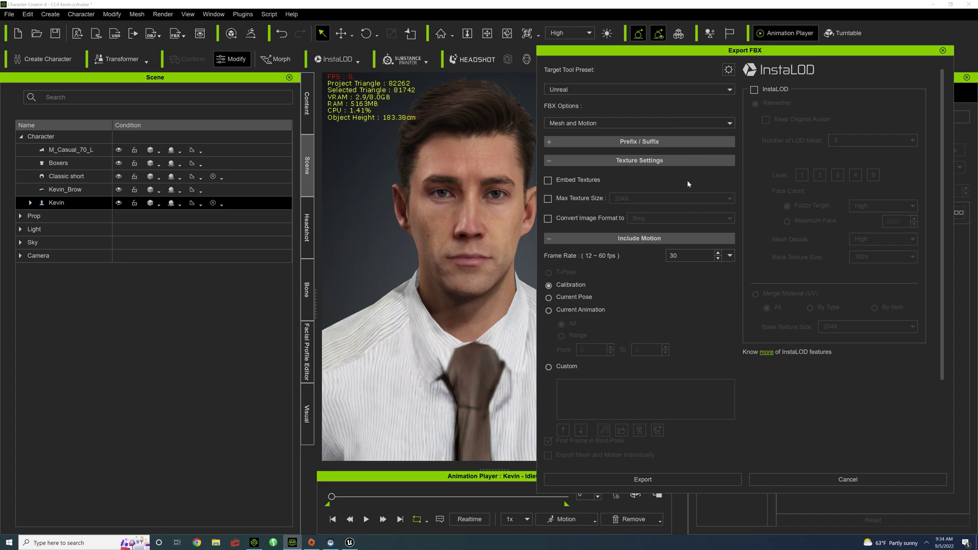
pyautogui.click(583, 198)
pyautogui.click(621, 200)
pyautogui.click(625, 245)
pyautogui.scroll(-2, 742, 395)
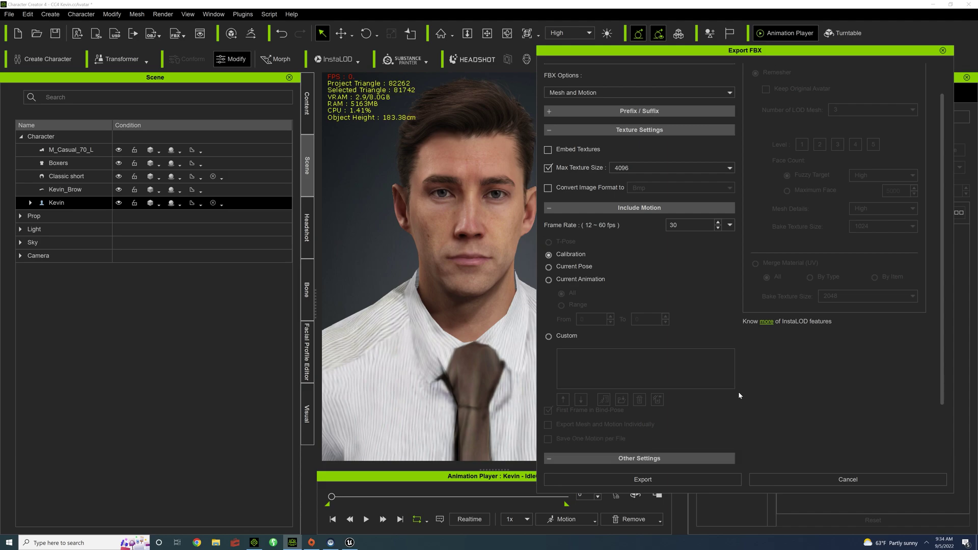
pyautogui.scroll(-4, 738, 392)
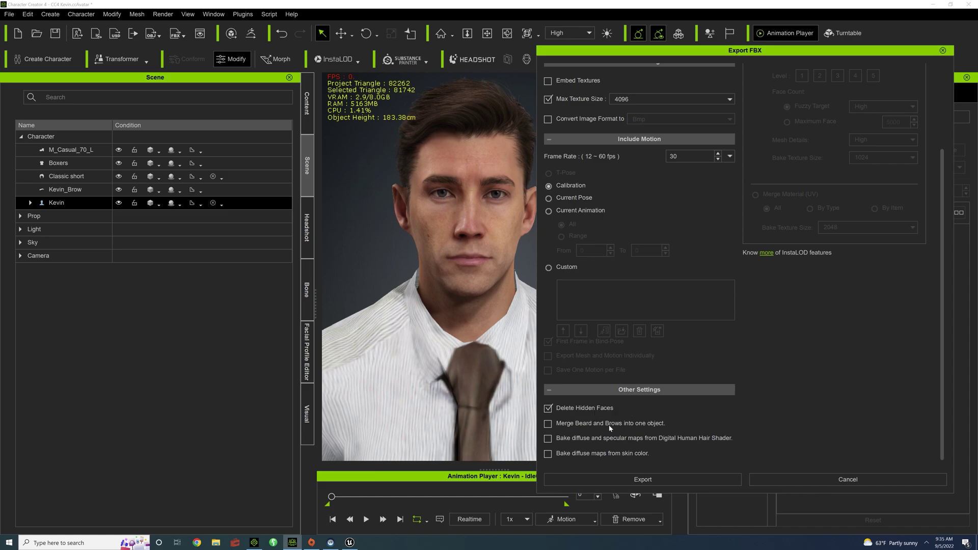
pyautogui.click(614, 479)
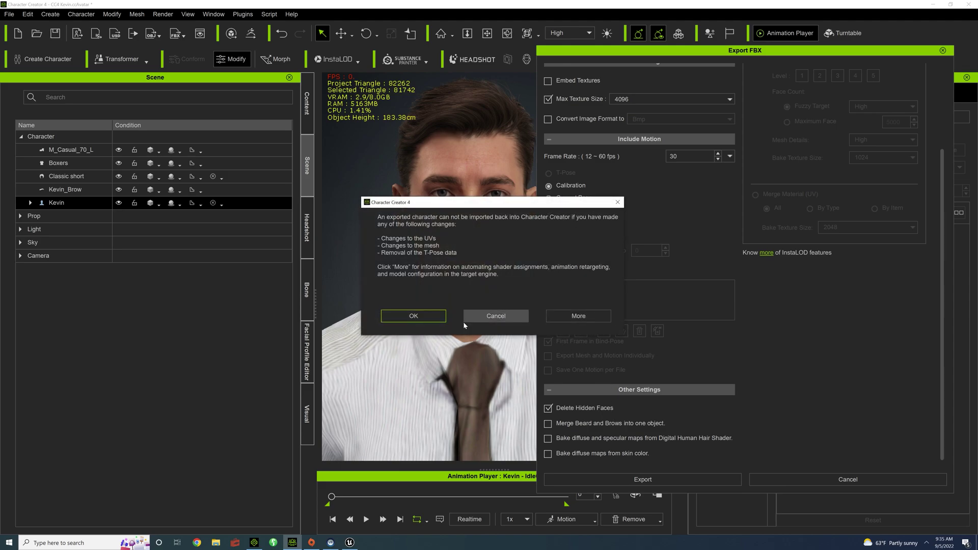
# Step: Accept the export warning and browse to ProjectVideoFiles > TUTORIAL
pyautogui.click(414, 316)
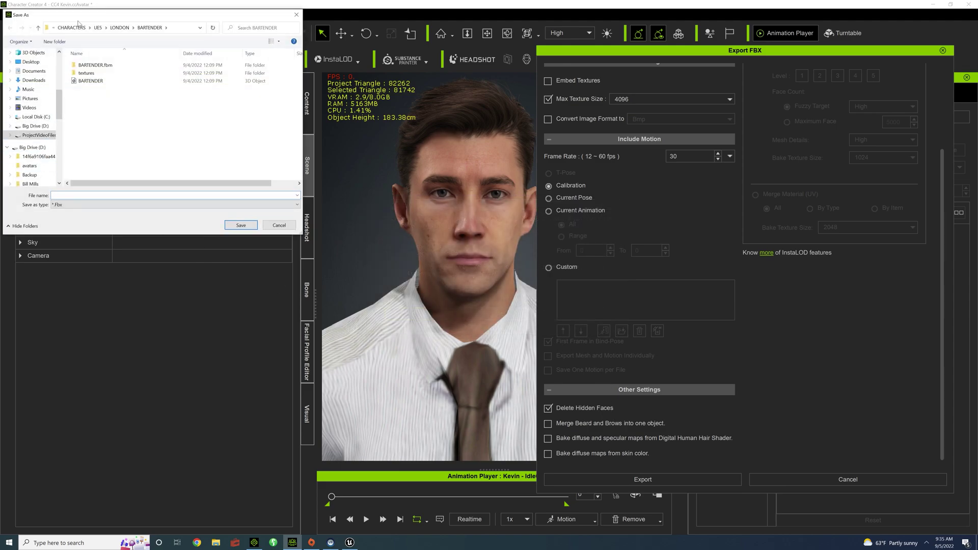
pyautogui.click(73, 28)
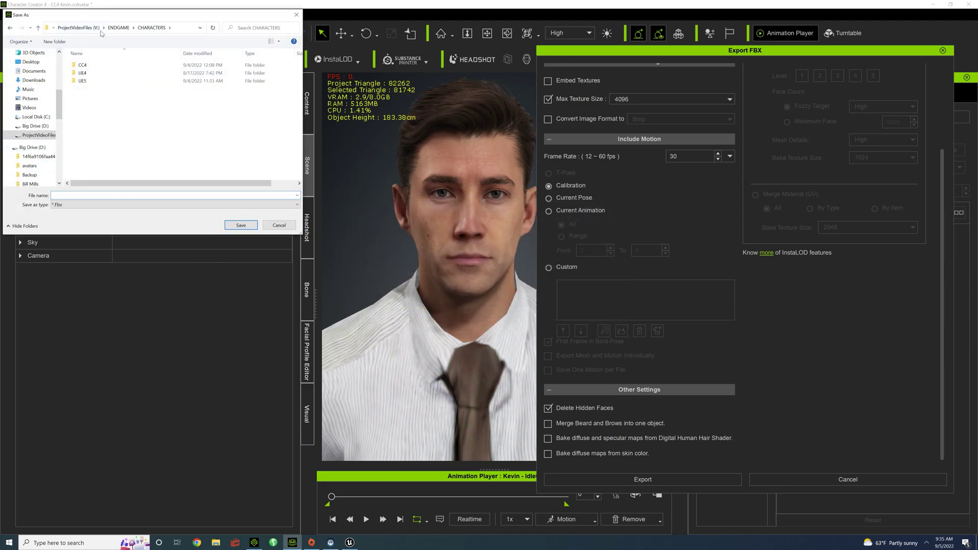
pyautogui.click(76, 28)
pyautogui.scroll(-5, 112, 131)
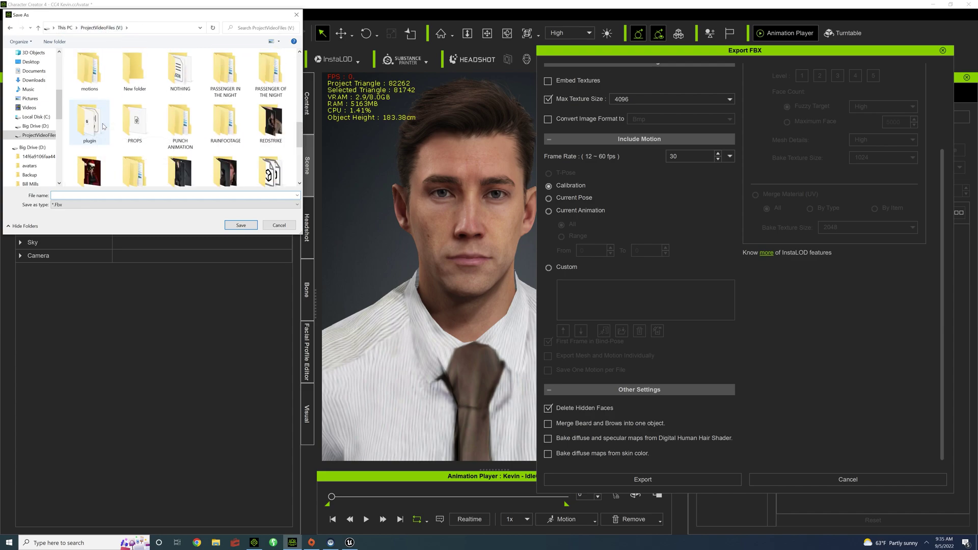
pyautogui.scroll(-5, 112, 131)
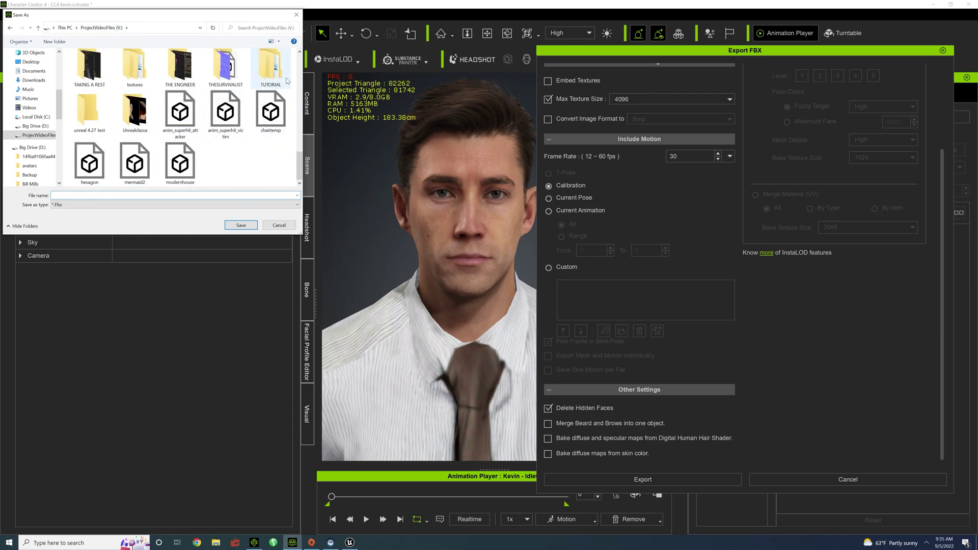
pyautogui.doubleClick(286, 80)
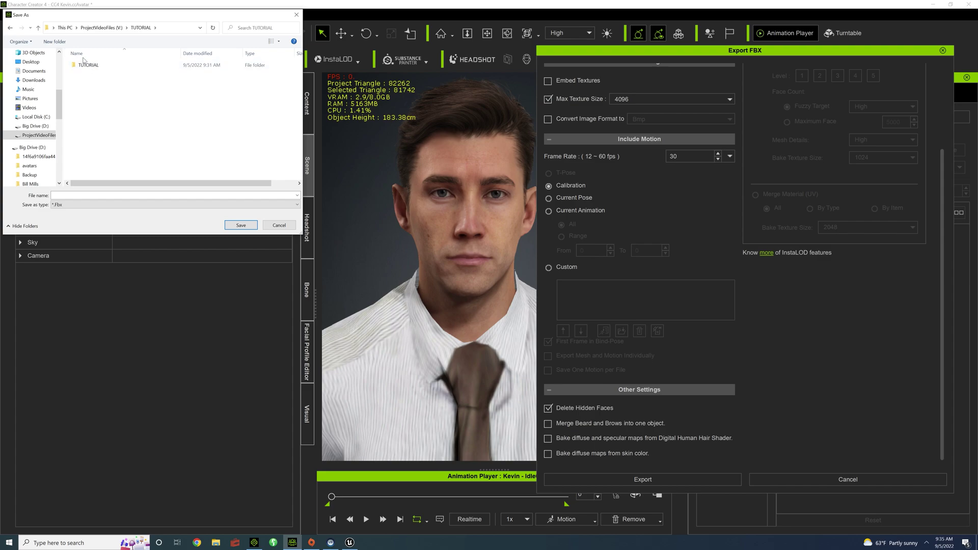
# Step: Create a CHARACTERS folder in TUTORIAL and a KEVIN folder inside it
pyautogui.click(54, 42)
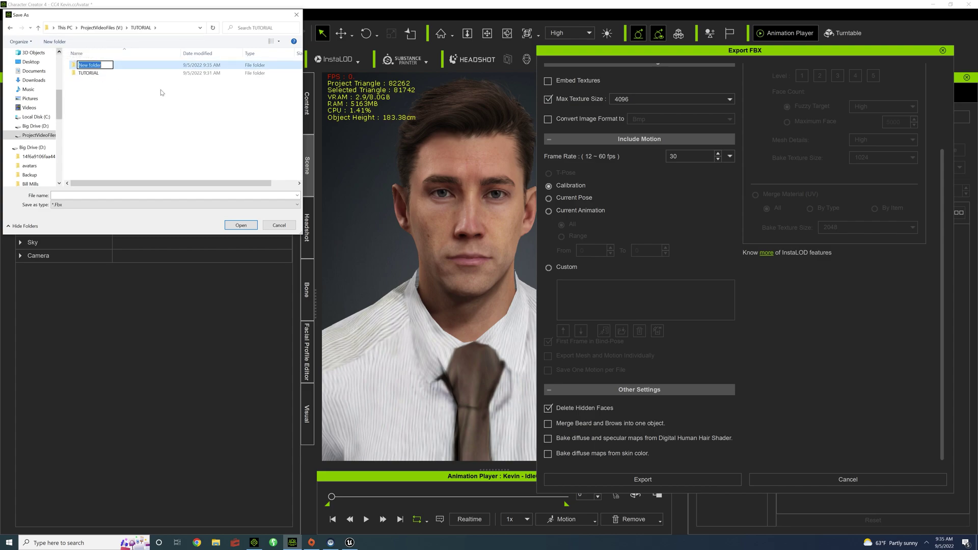
pyautogui.write('CHARACTERS')
pyautogui.press('Return')
pyautogui.doubleClick(91, 65)
pyautogui.click(54, 42)
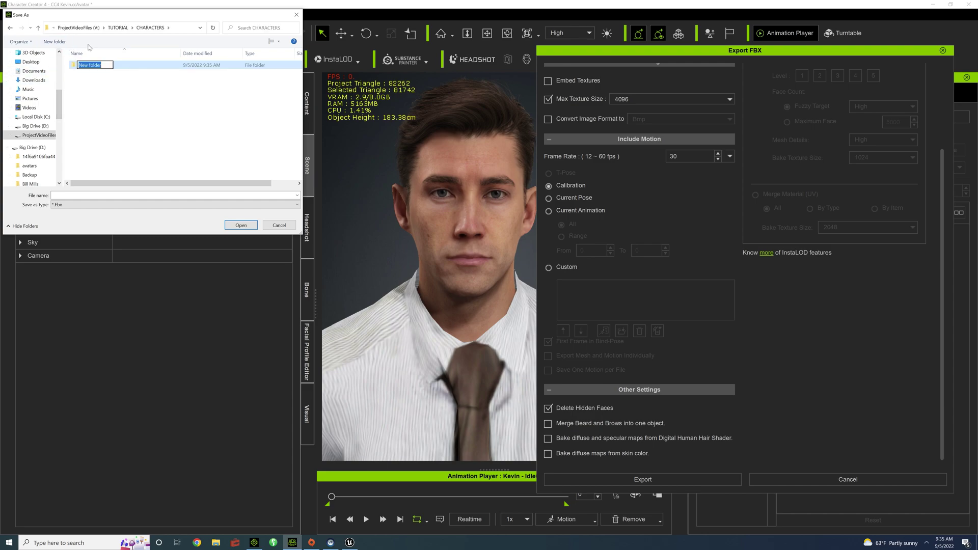
pyautogui.write('KEVIN')
pyautogui.press('Return')
# Step: Save the FBX export as KEVIN inside the KEVIN folder
pyautogui.doubleClick(86, 65)
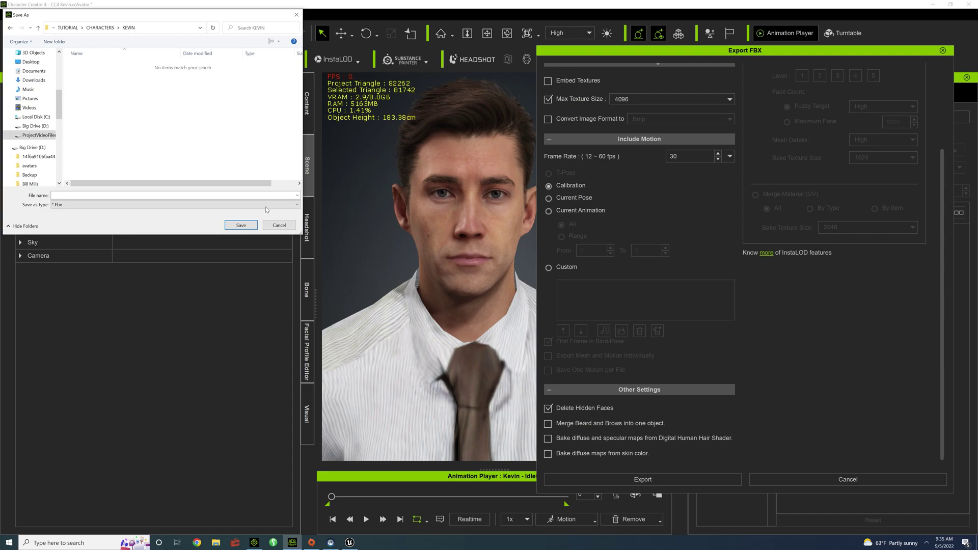
pyautogui.click(238, 226)
pyautogui.press('Return')
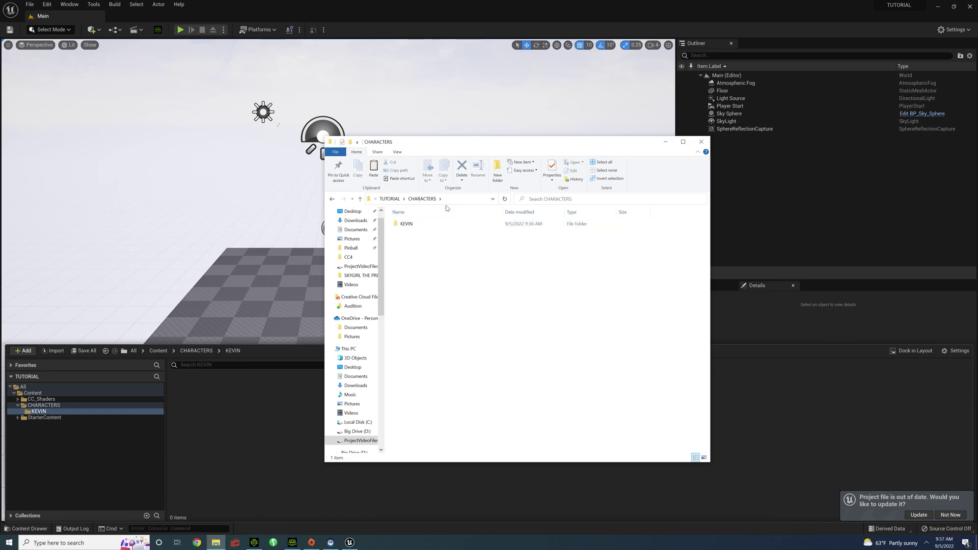
# Step: Drag KEVIN.fbx into the Content Browser's KEVIN folder and accept the HQ Shader auto setup
pyautogui.moveTo(517, 146); pyautogui.dragTo(767, 74)
pyautogui.moveTo(657, 167); pyautogui.dragTo(404, 466)
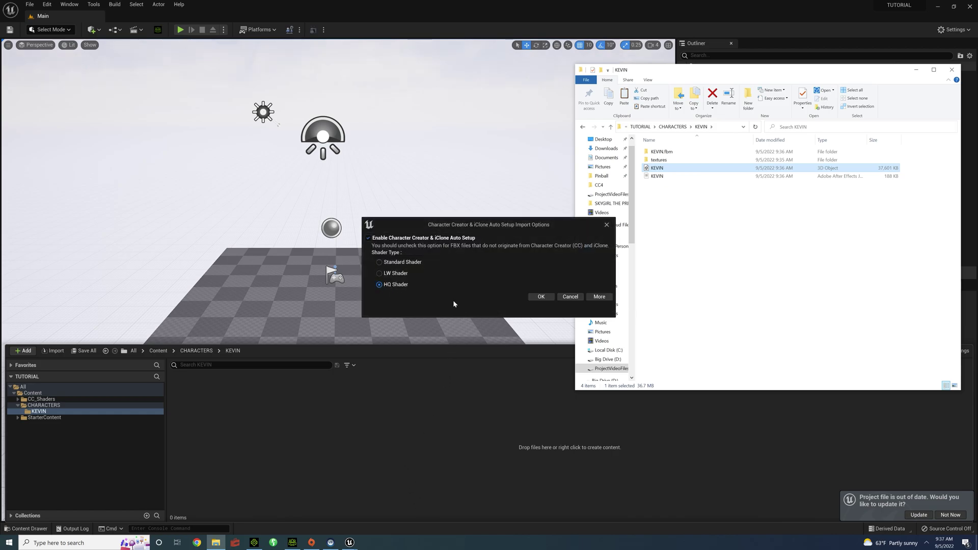
pyautogui.click(534, 297)
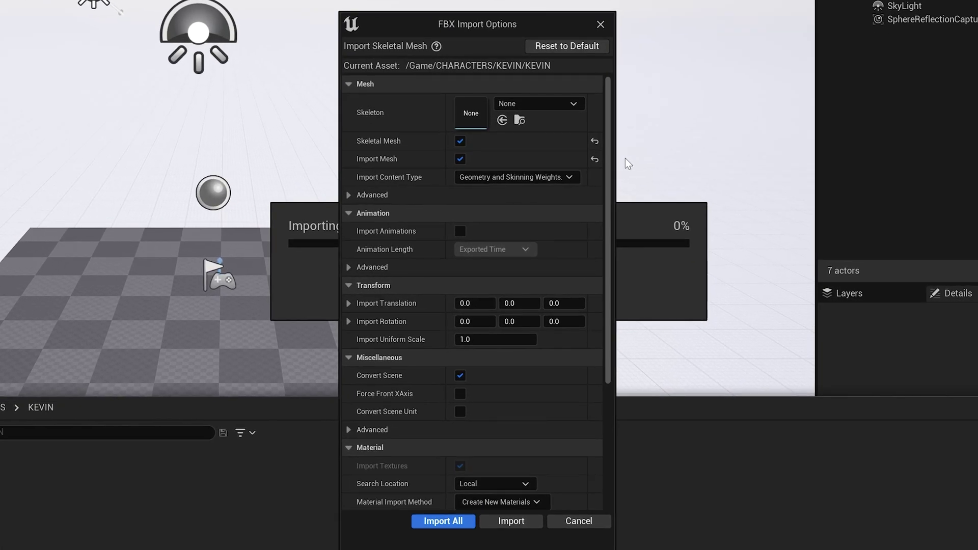
# Step: Expand the advanced mesh and animation options, keeping Import Animations on with default sample rate
pyautogui.click(349, 196)
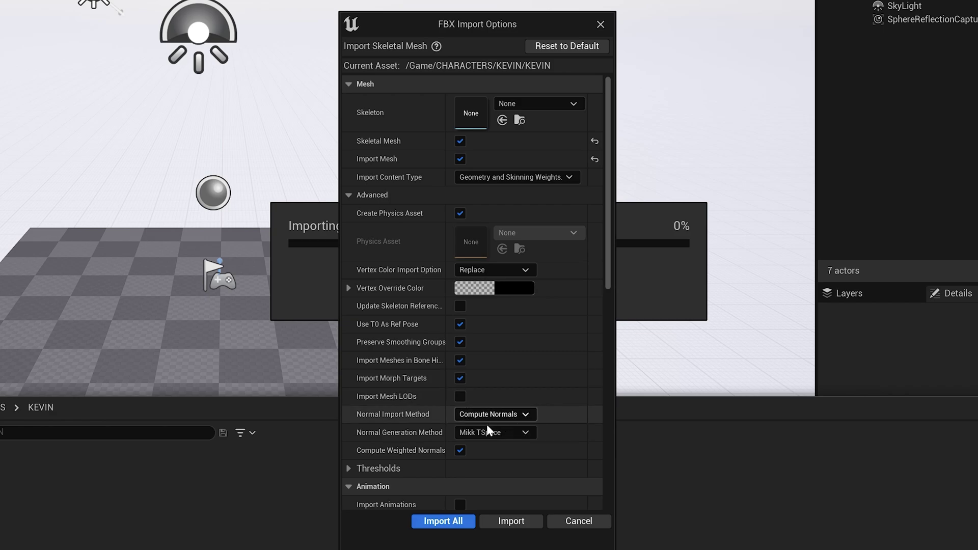
pyautogui.scroll(-1, 482, 448)
pyautogui.scroll(-2, 481, 446)
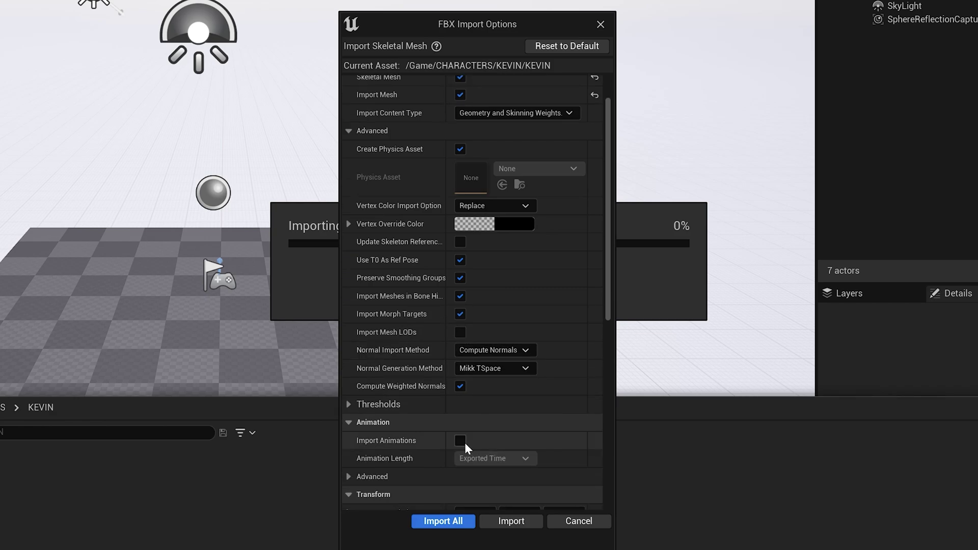
pyautogui.click(461, 442)
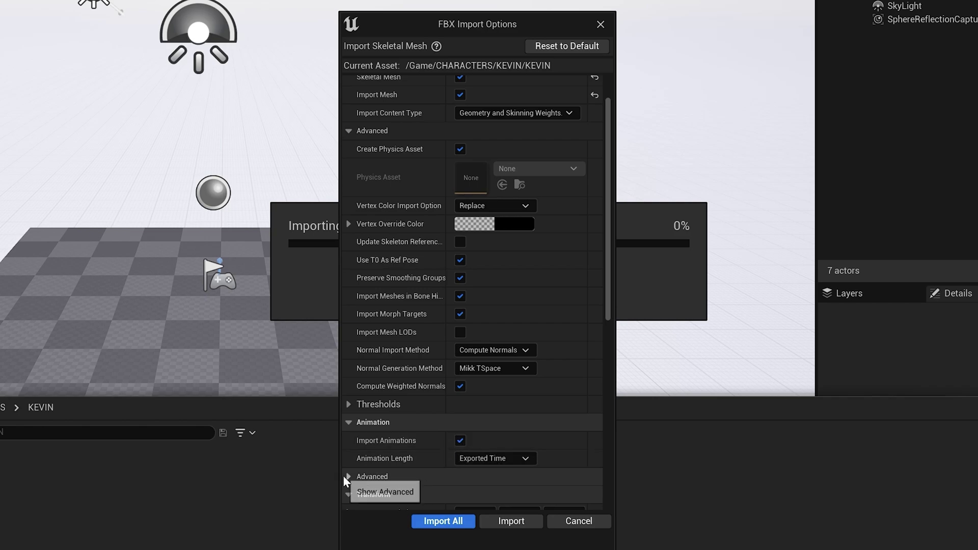
pyautogui.click(347, 477)
pyautogui.scroll(-6, 356, 462)
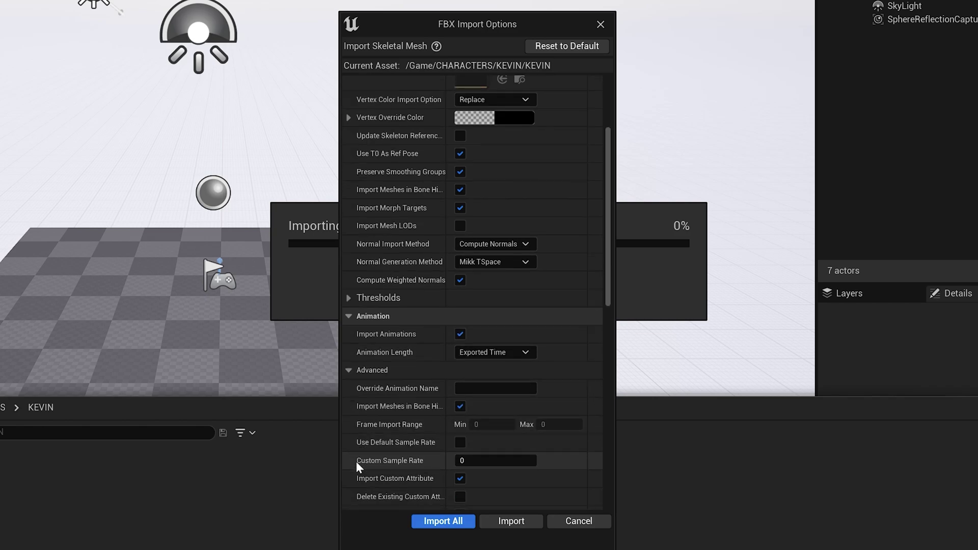
pyautogui.click(460, 421)
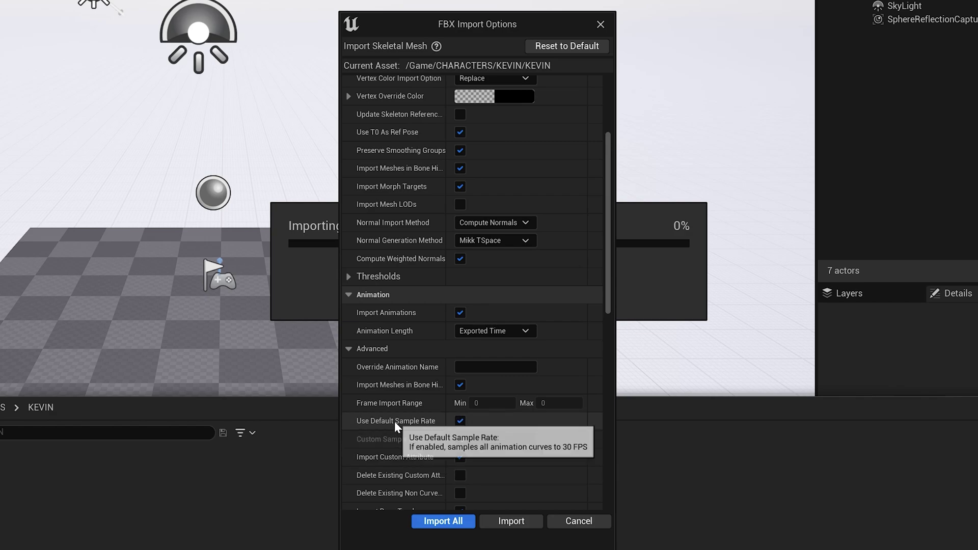
# Step: Review the remaining FBX import options and Import All to bring in Kevin with animations
pyautogui.scroll(-7, 417, 454)
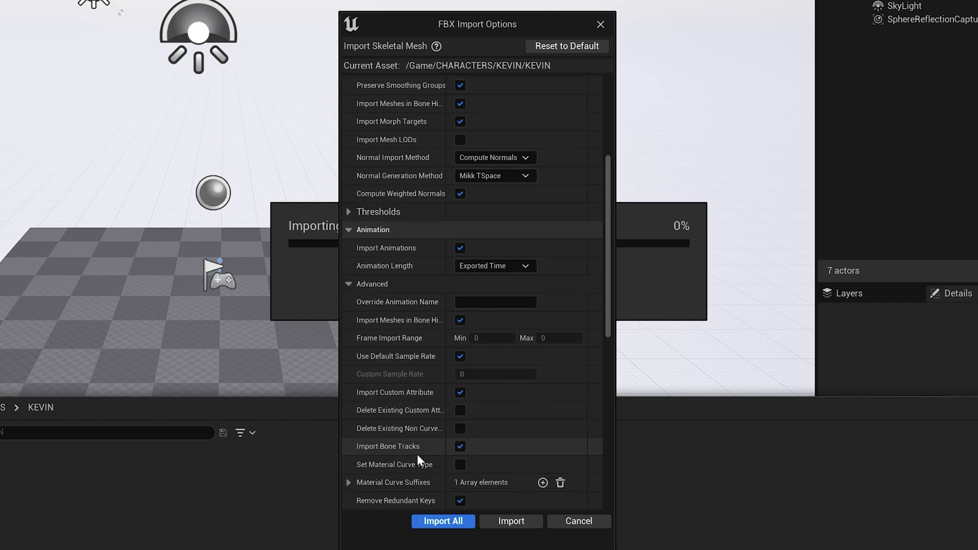
pyautogui.scroll(-17, 414, 457)
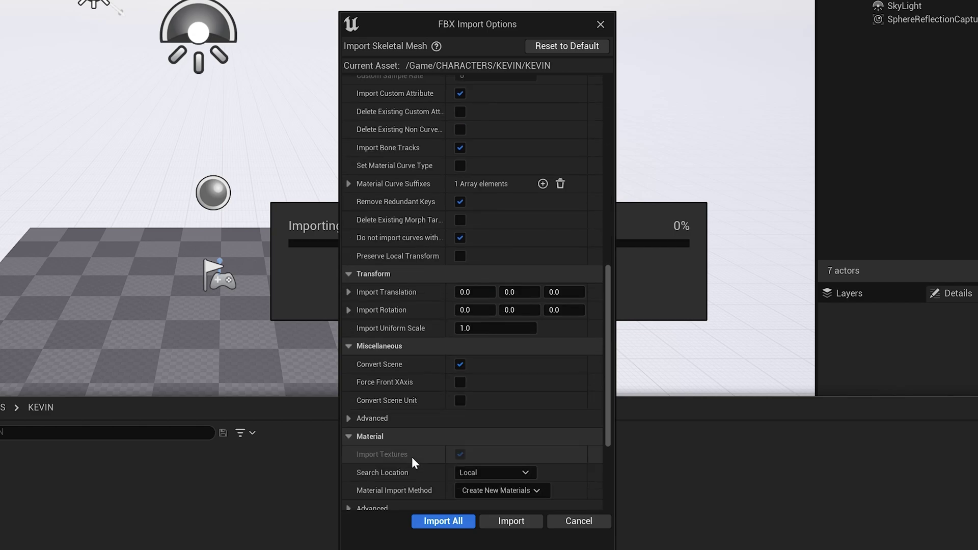
pyautogui.scroll(-1, 412, 462)
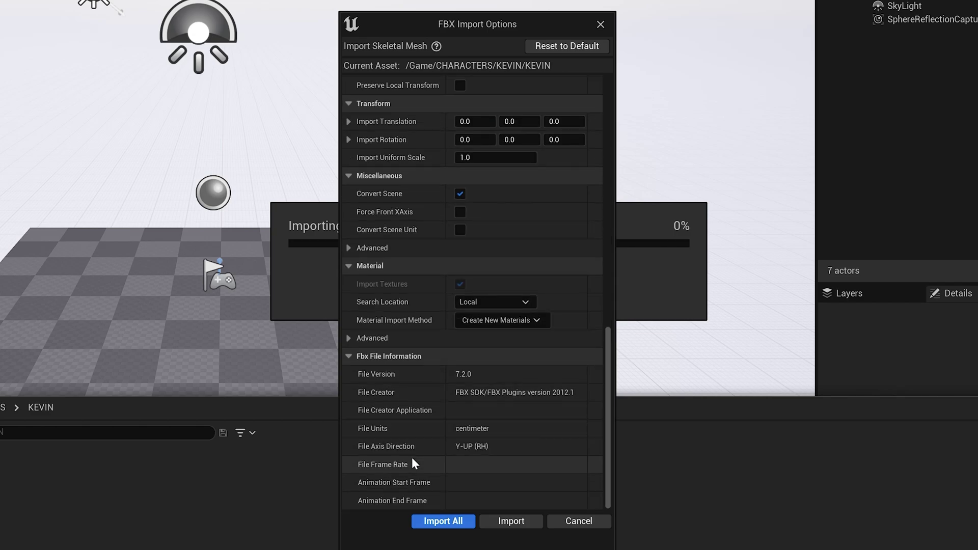
pyautogui.scroll(20, 412, 457)
pyautogui.scroll(7, 411, 457)
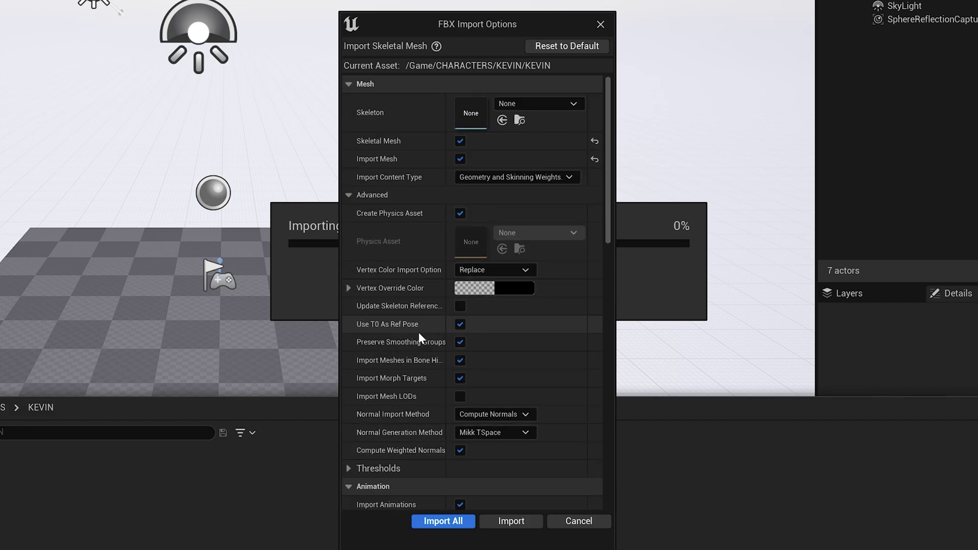
pyautogui.scroll(-3, 394, 385)
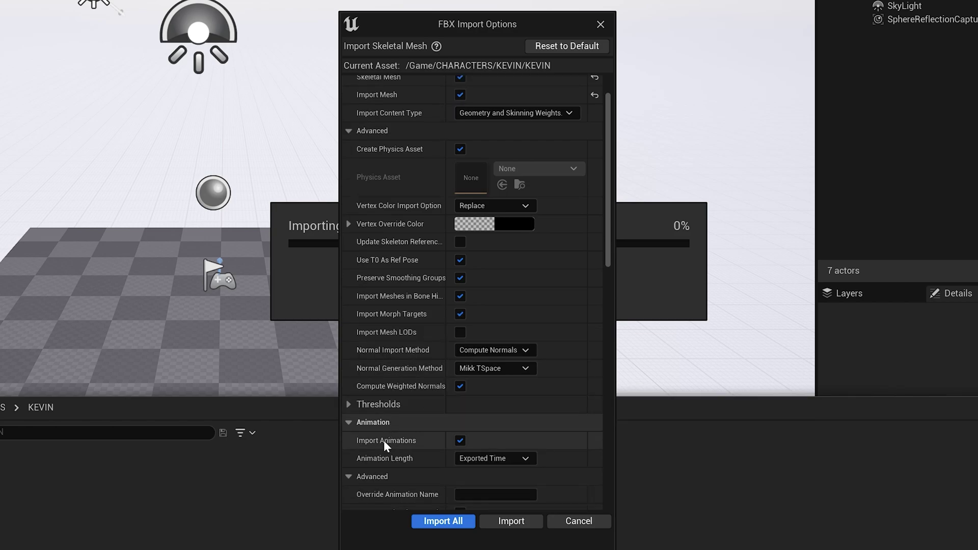
pyautogui.scroll(-5, 385, 443)
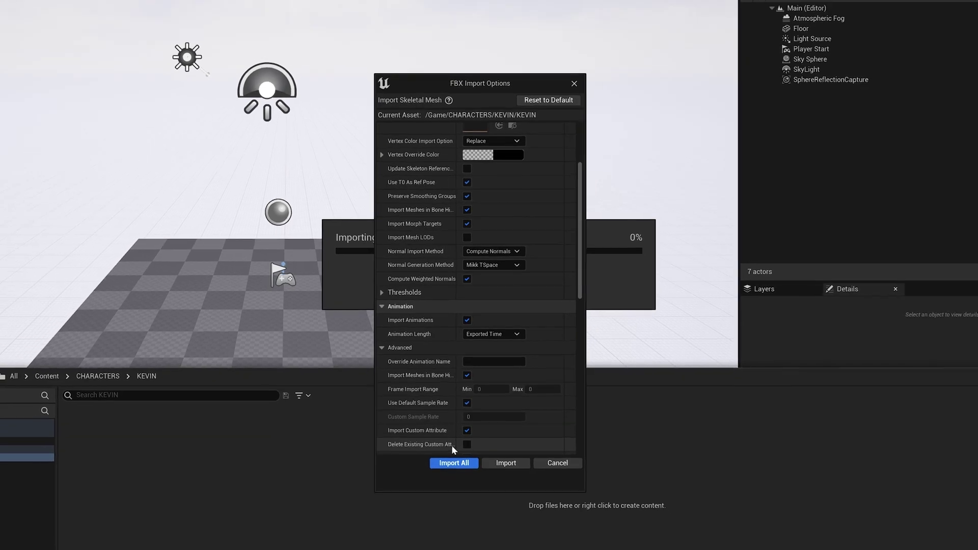
pyautogui.click(454, 462)
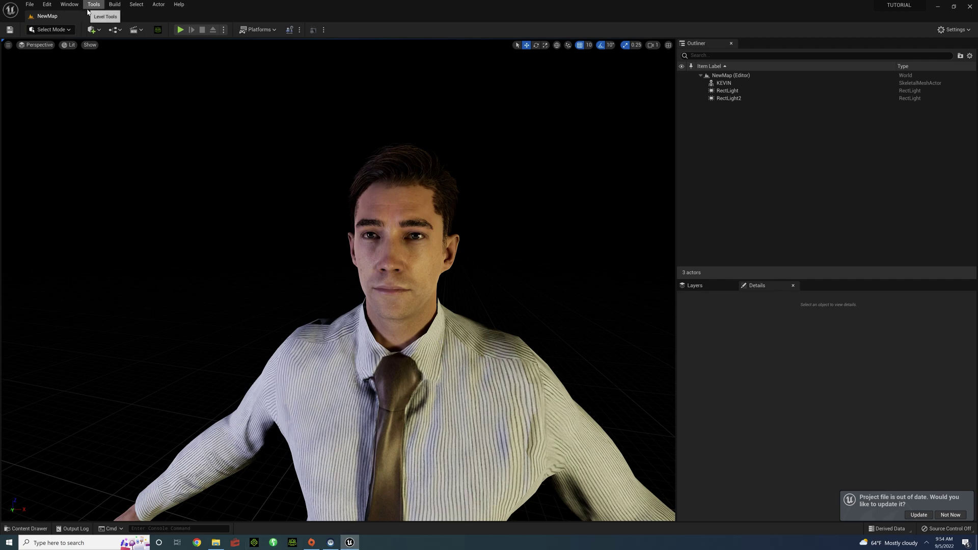
# Step: Place a Cine Camera Actor in the level from the Quick Add menu
pyautogui.click(92, 30)
pyautogui.moveTo(122, 135)
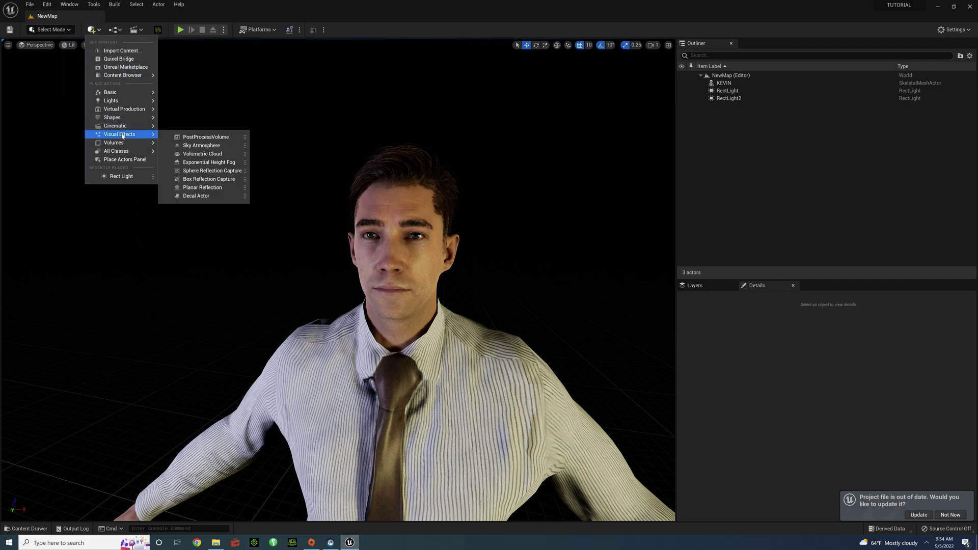
pyautogui.click(199, 128)
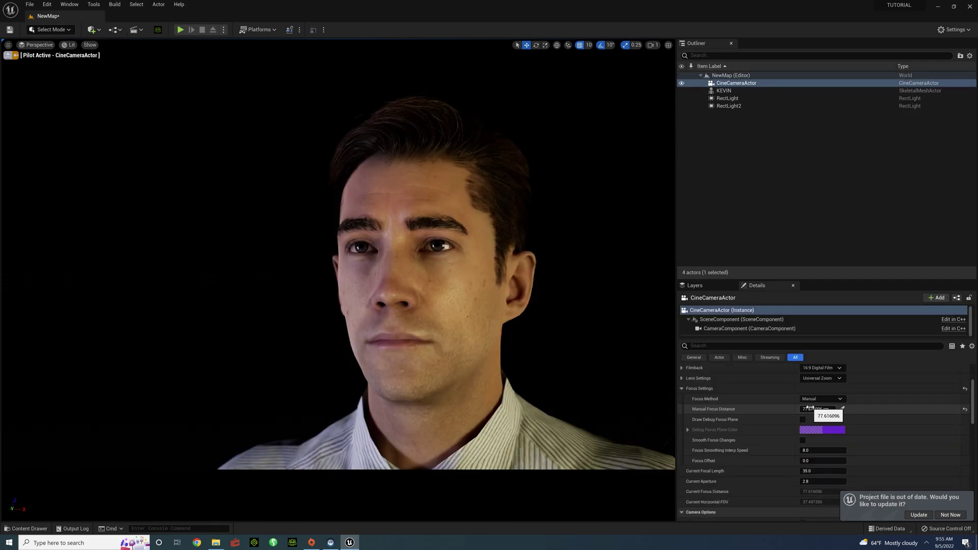
# Step: Sample the manual focus distance from Kevin's face, about 76.98 cm
pyautogui.moveTo(817, 410); pyautogui.dragTo(908, 409)
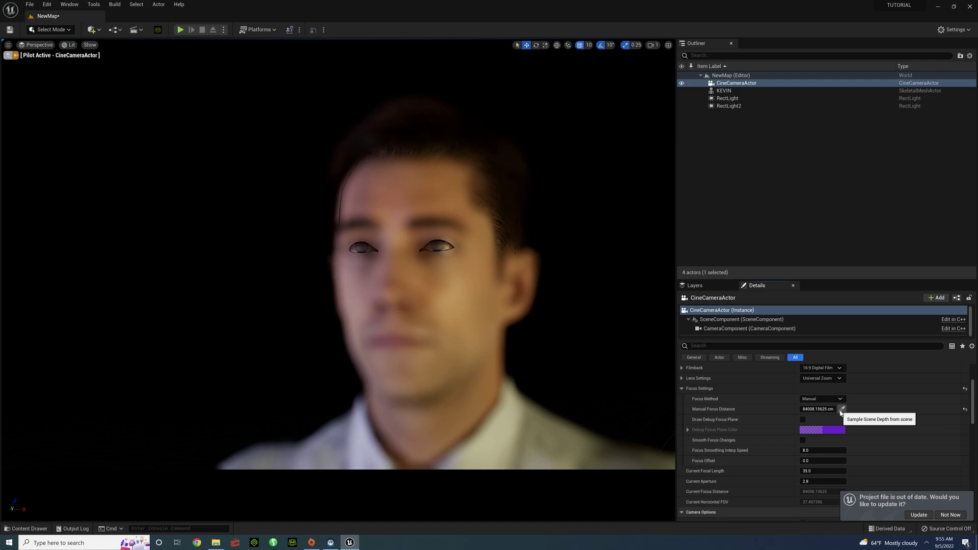
pyautogui.click(841, 410)
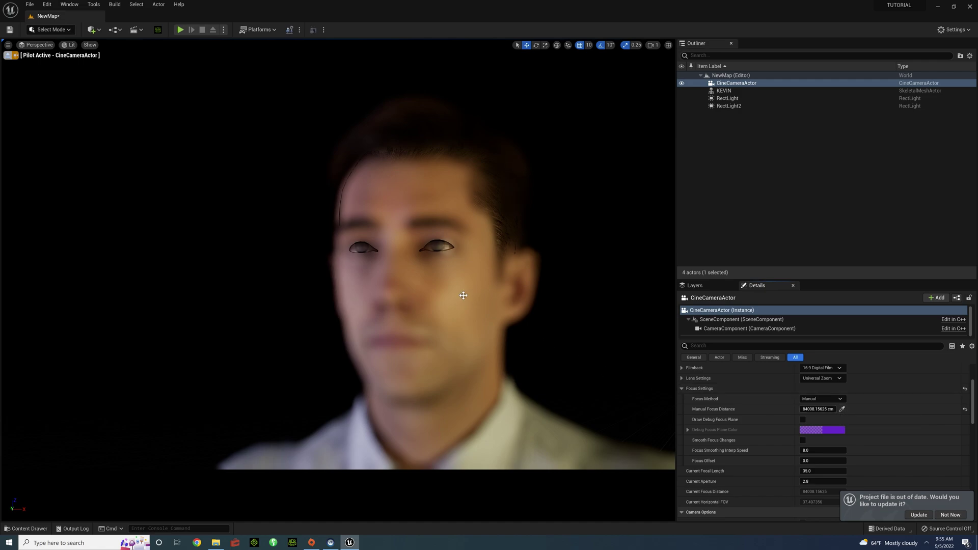
pyautogui.click(424, 280)
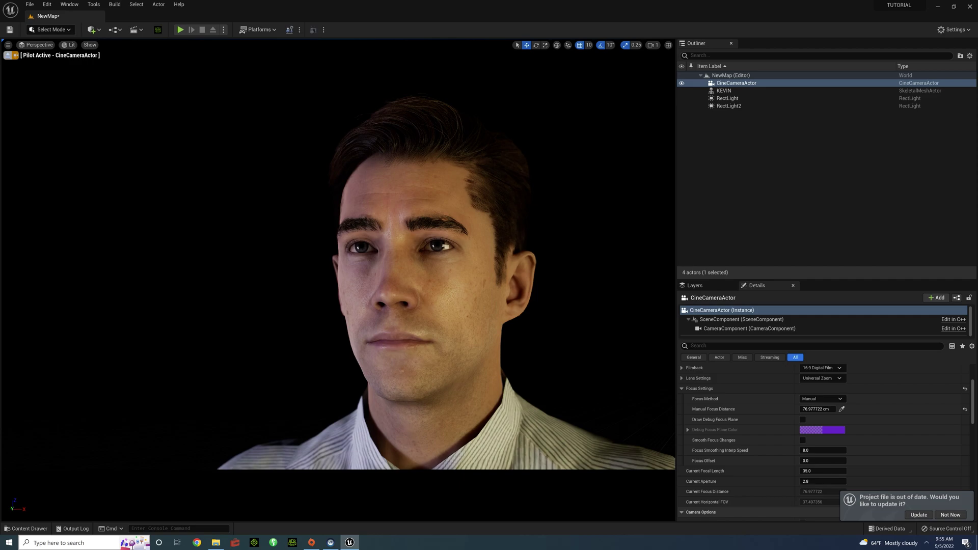
# Step: Select KEVIN and open the Std_Eye_Occlusion_R_LWHQ_Inst material instance from Details
pyautogui.click(438, 304)
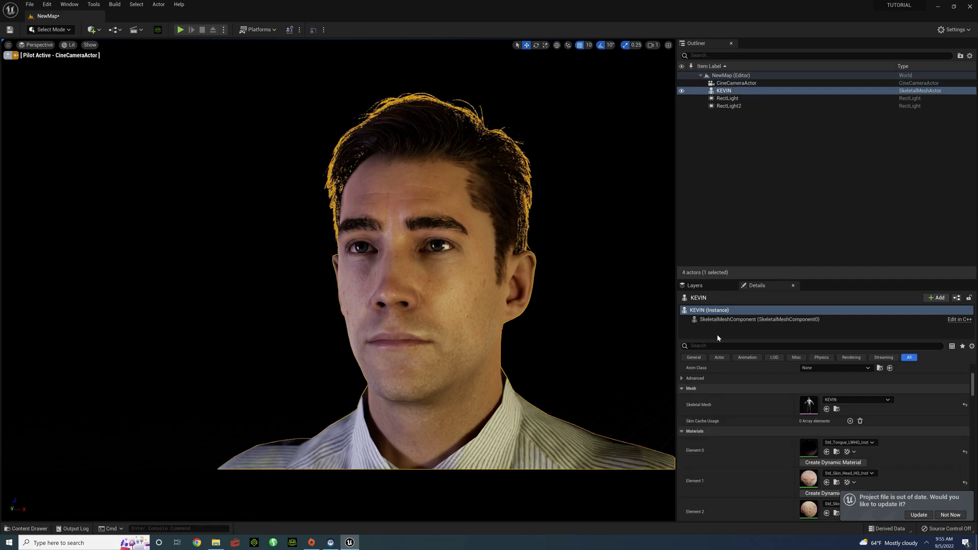
pyautogui.scroll(-2, 791, 451)
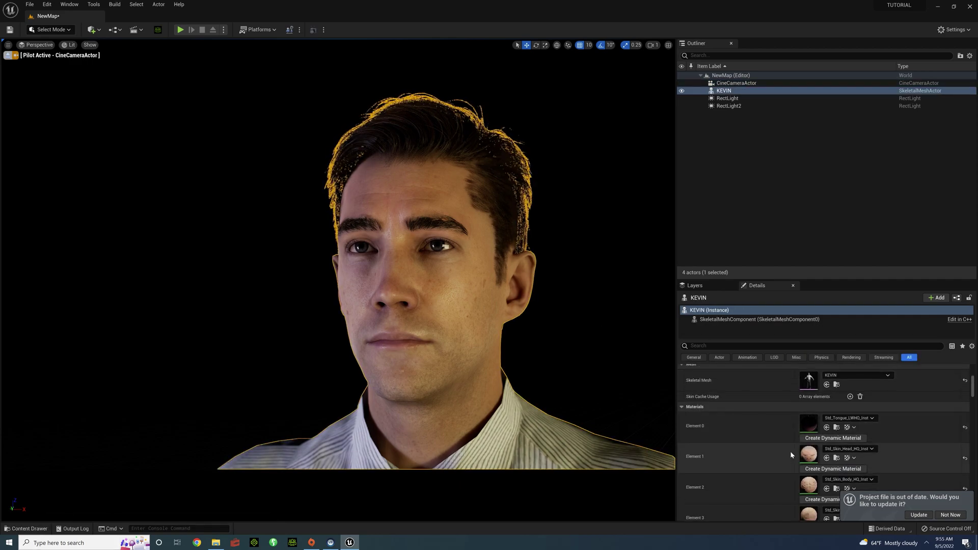
pyautogui.scroll(-1, 791, 451)
pyautogui.scroll(-4, 790, 451)
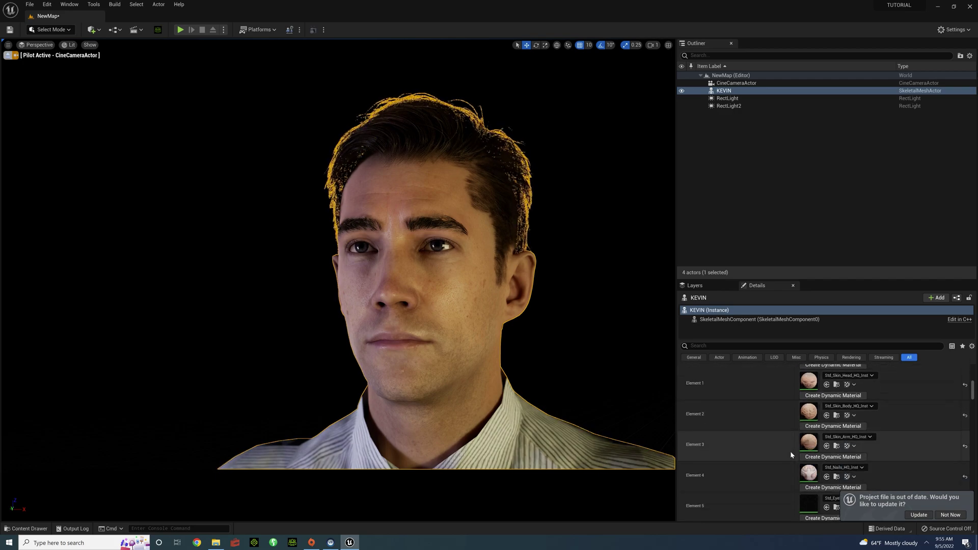
pyautogui.scroll(-2, 790, 451)
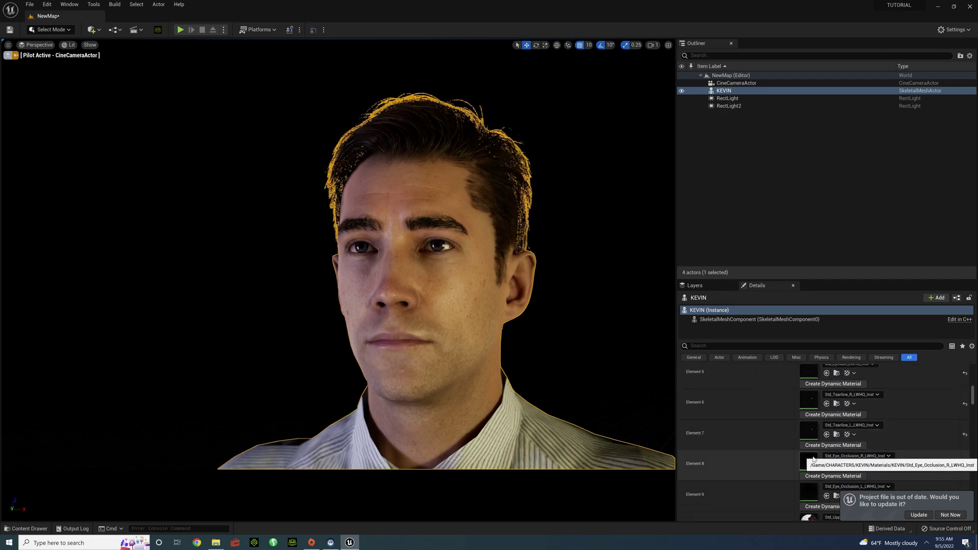
pyautogui.doubleClick(814, 460)
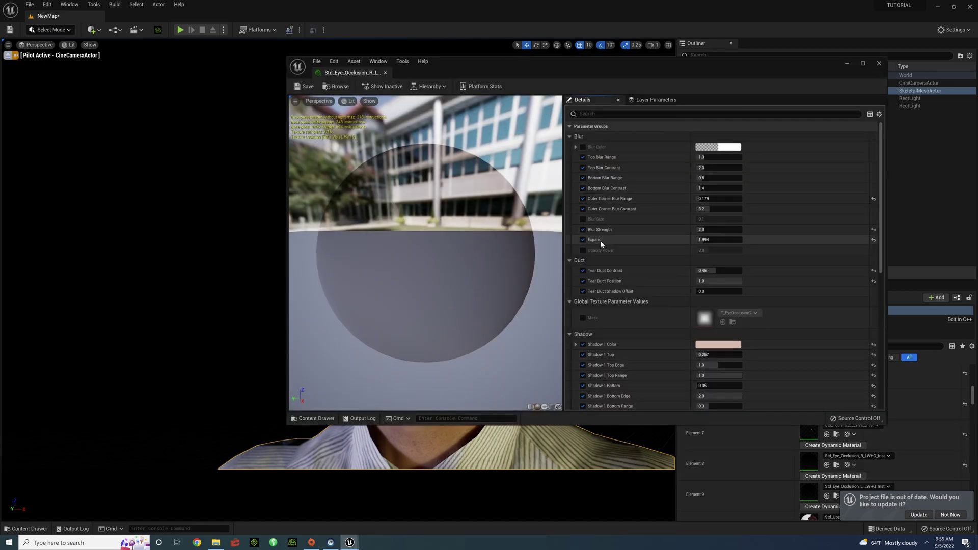
# Step: Review the instance's parameters and open its RL_EyeOcclusion parent material
pyautogui.scroll(-2, 624, 366)
pyautogui.scroll(-2, 623, 366)
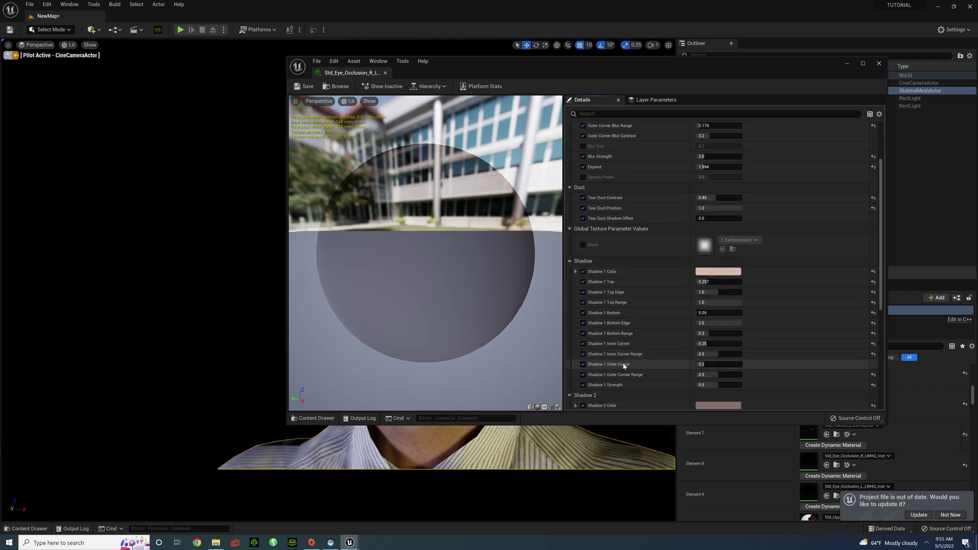
pyautogui.scroll(-2, 624, 366)
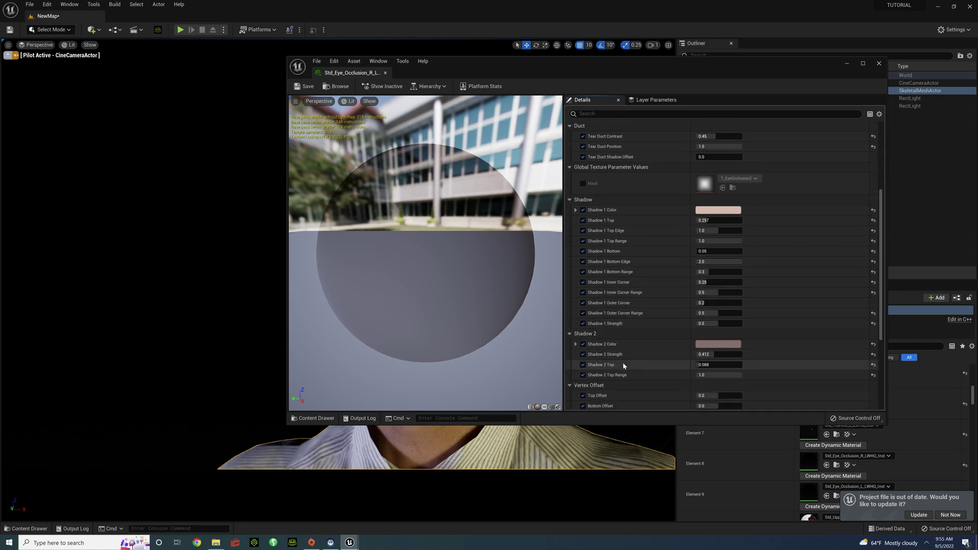
pyautogui.scroll(-4, 624, 365)
pyautogui.scroll(-3, 623, 362)
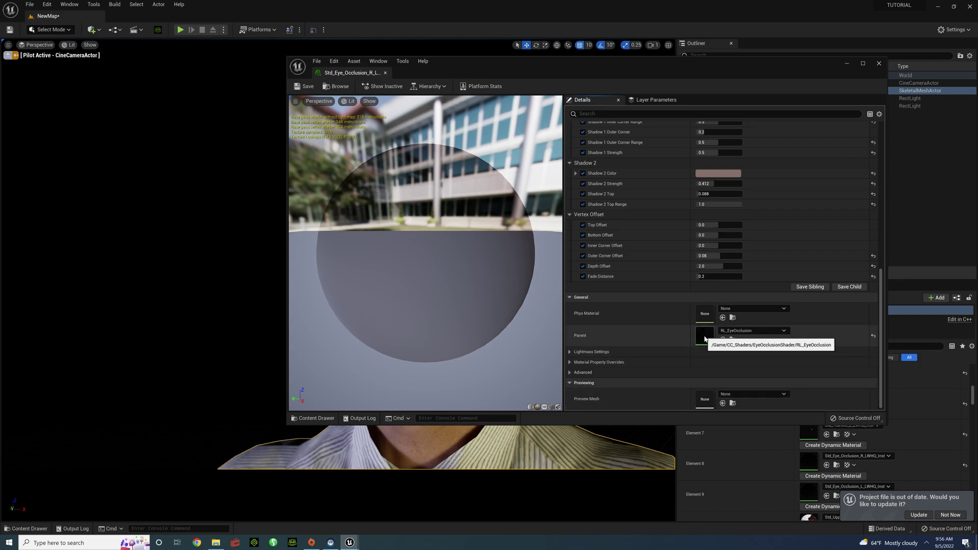
pyautogui.doubleClick(704, 339)
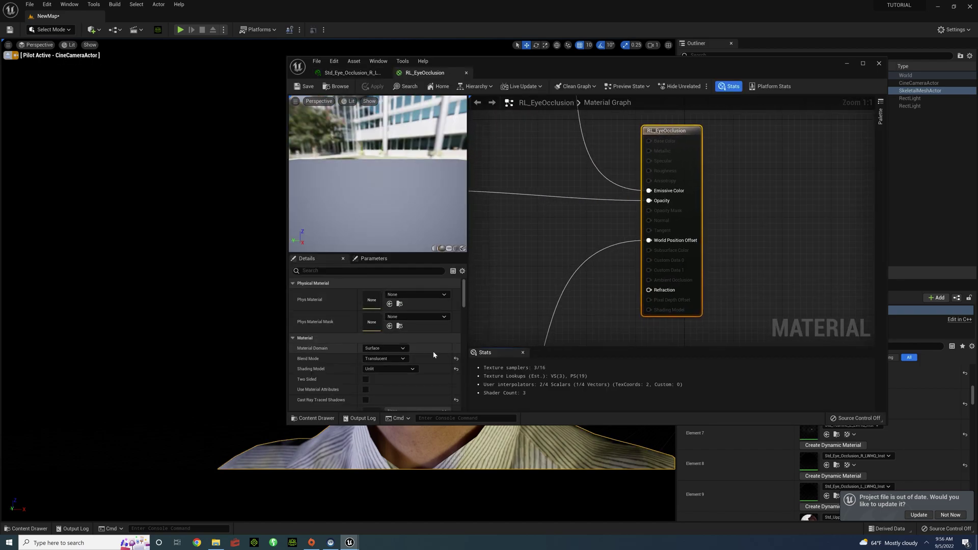
# Step: Set RL_EyeOcclusion's Translucency Pass to Before DOF, save it, and close the editor
pyautogui.click(402, 267)
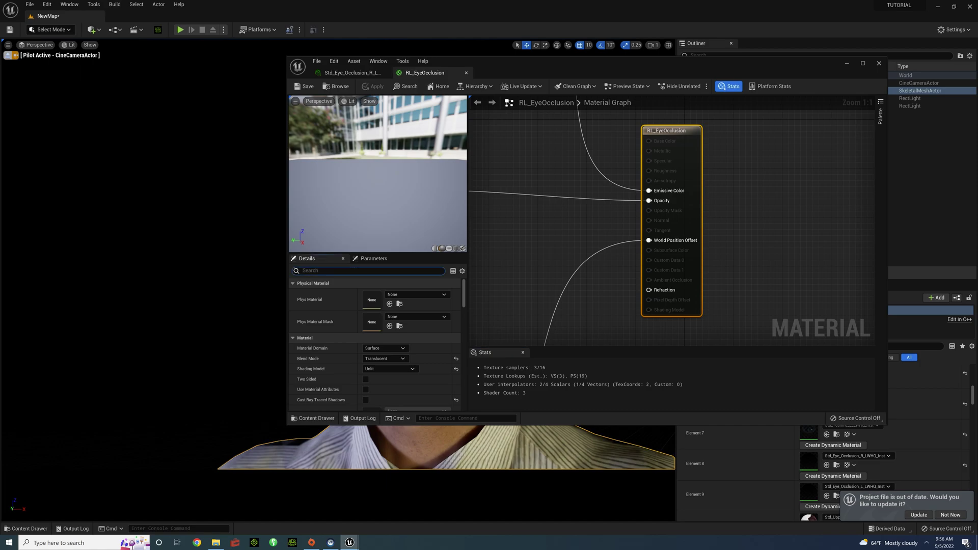
pyautogui.write('DO')
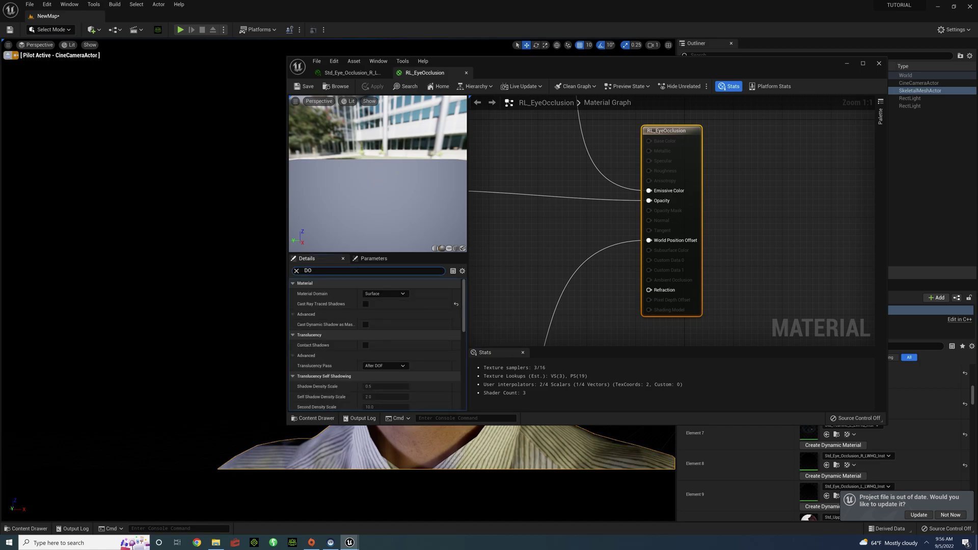
pyautogui.write('F')
pyautogui.click(402, 304)
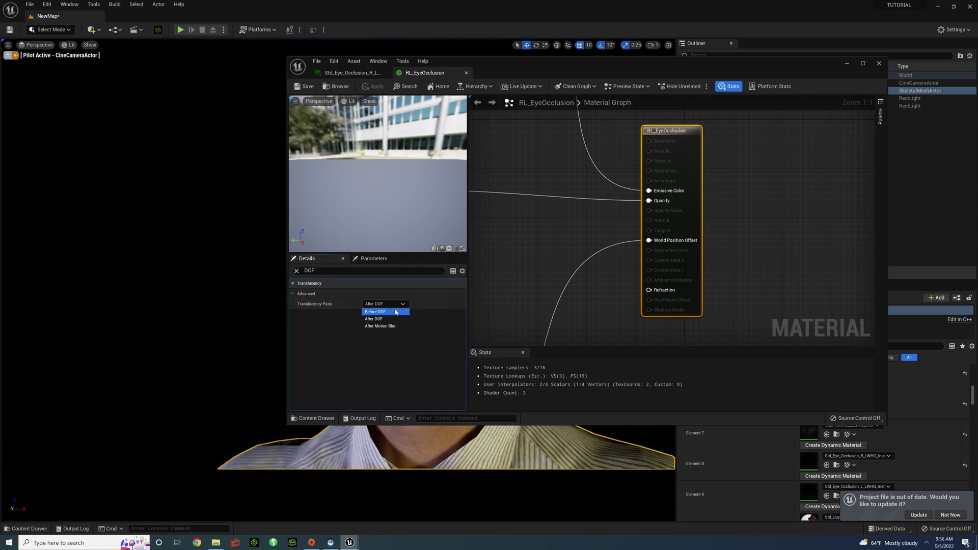
pyautogui.click(375, 312)
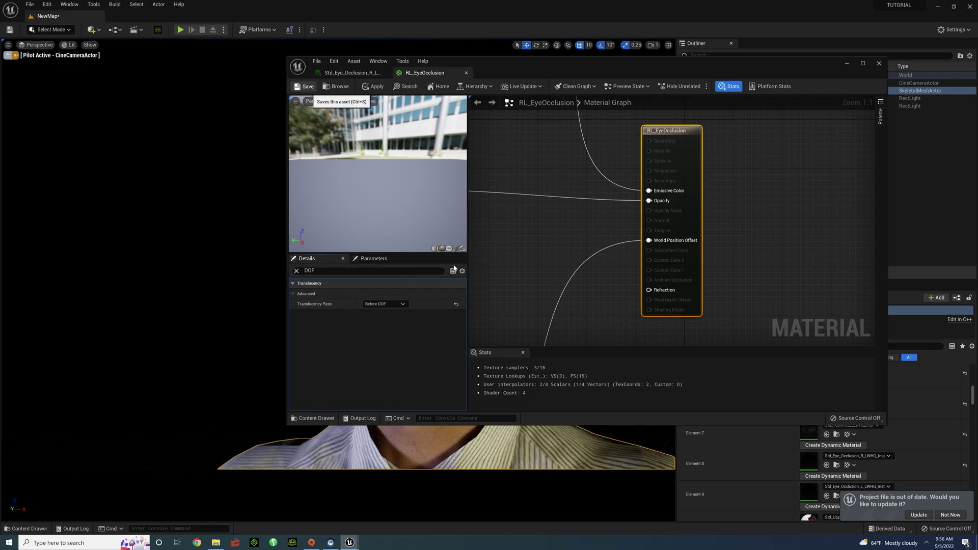
pyautogui.hotkey('ctrl', 's')
pyautogui.click(879, 63)
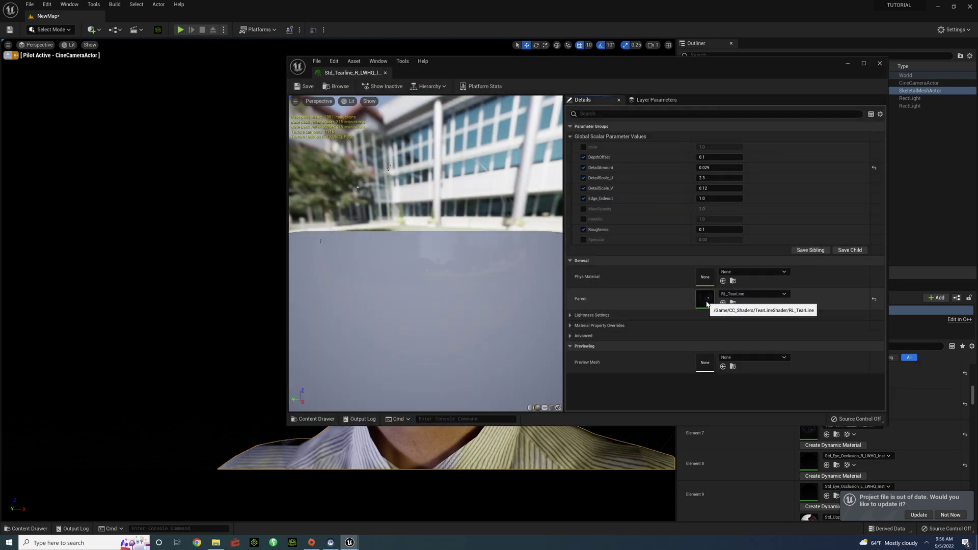
# Step: Open the RL_TearLine parent, set its Translucency Pass to Before DOF, and save
pyautogui.doubleClick(707, 304)
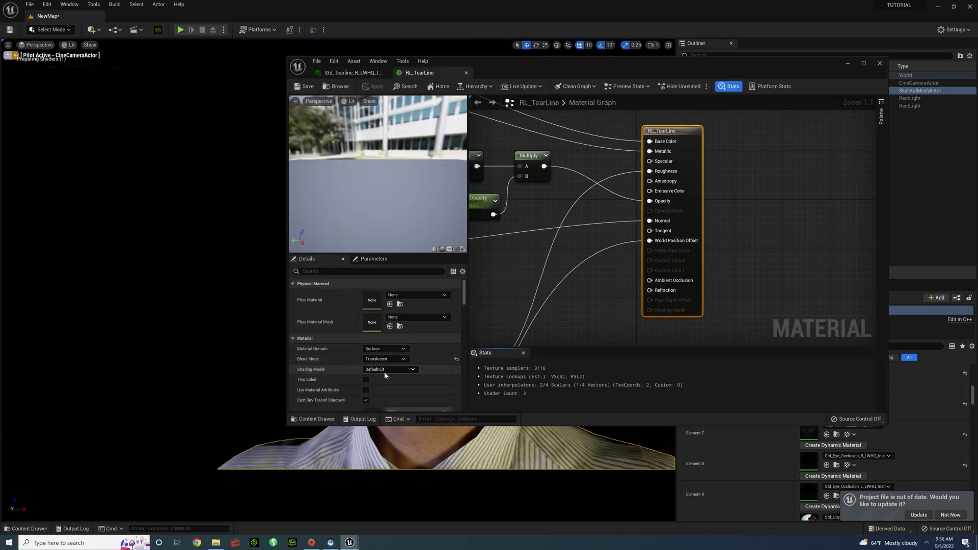
pyautogui.click(366, 273)
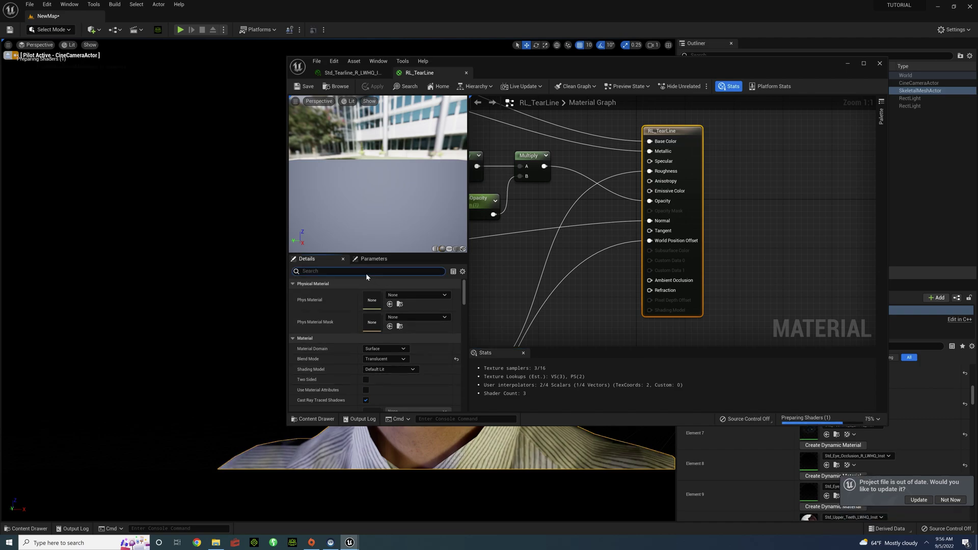
pyautogui.write('DOF')
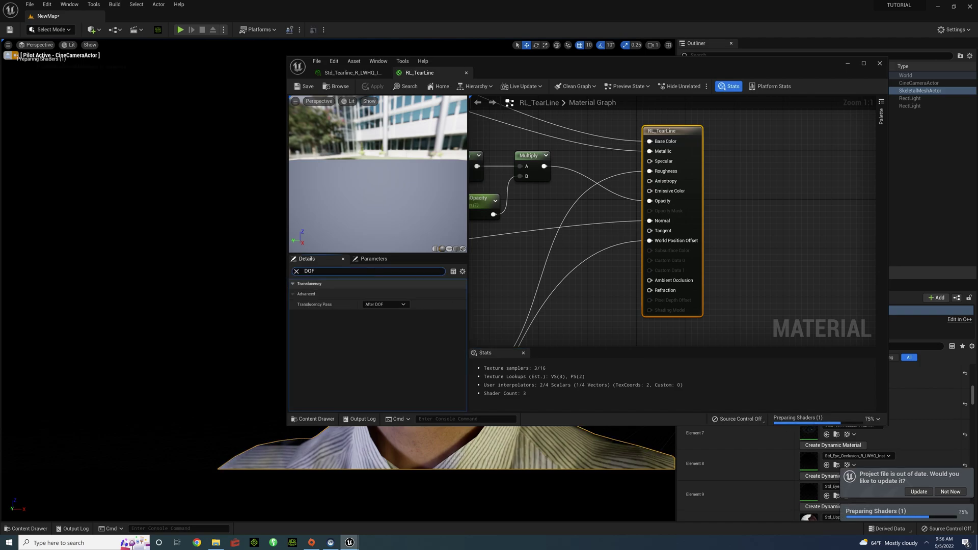
pyautogui.click(385, 304)
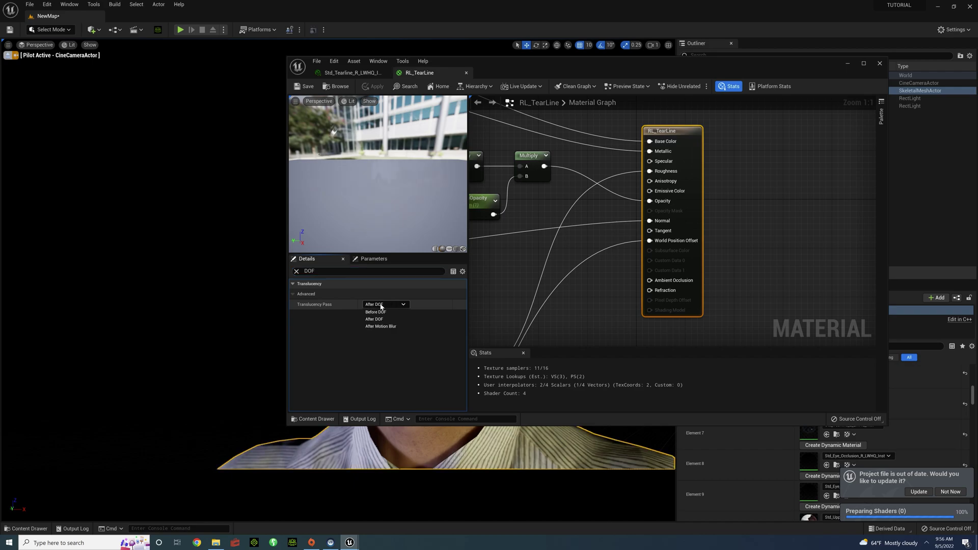
pyautogui.click(377, 312)
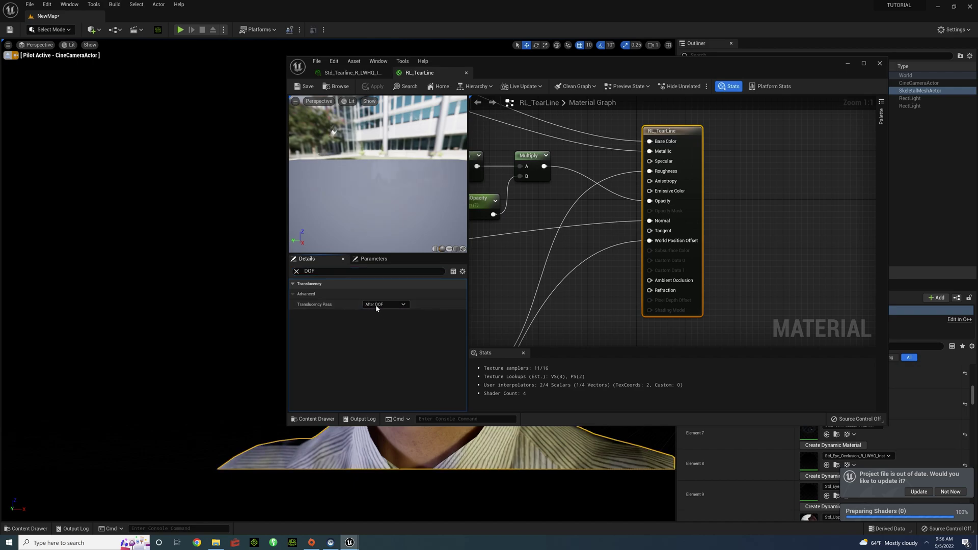
pyautogui.click(306, 89)
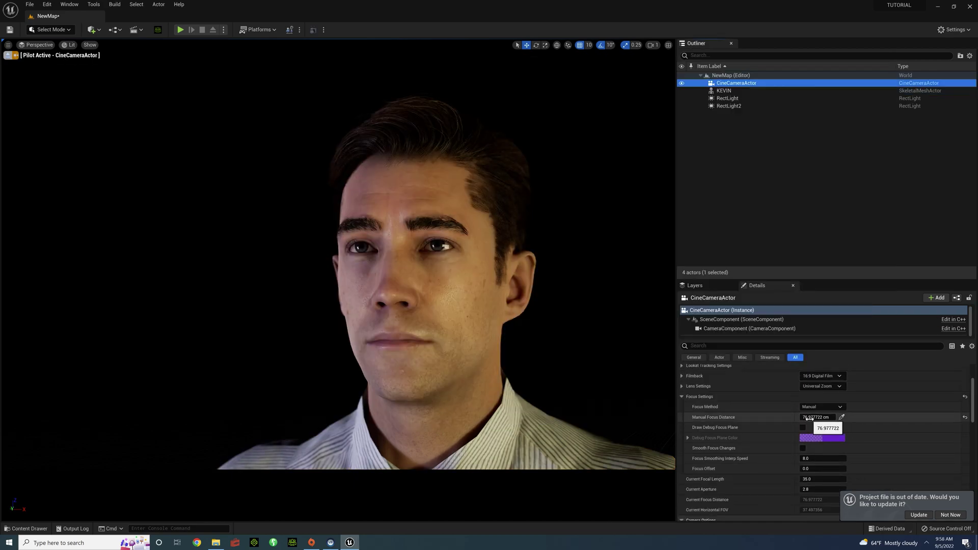
# Step: Test the focus distance, then sample Kevin's eye to focus at 76.83 cm
pyautogui.moveTo(810, 419); pyautogui.dragTo(846, 419)
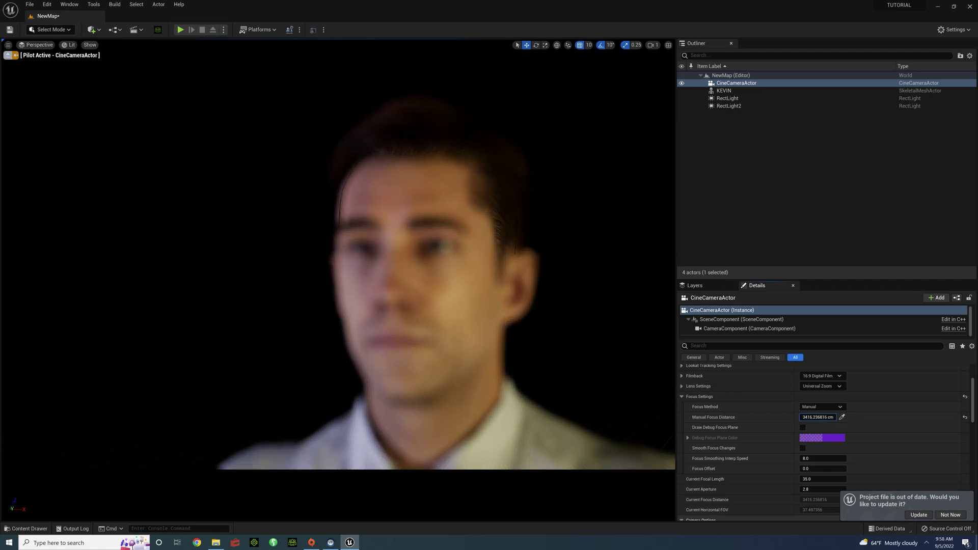
pyautogui.moveTo(846, 419)
pyautogui.mouseDown()
pyautogui.moveTo(809, 419)
pyautogui.moveTo(831, 419)
pyautogui.mouseUp()
pyautogui.click(845, 417)
pyautogui.click(438, 250)
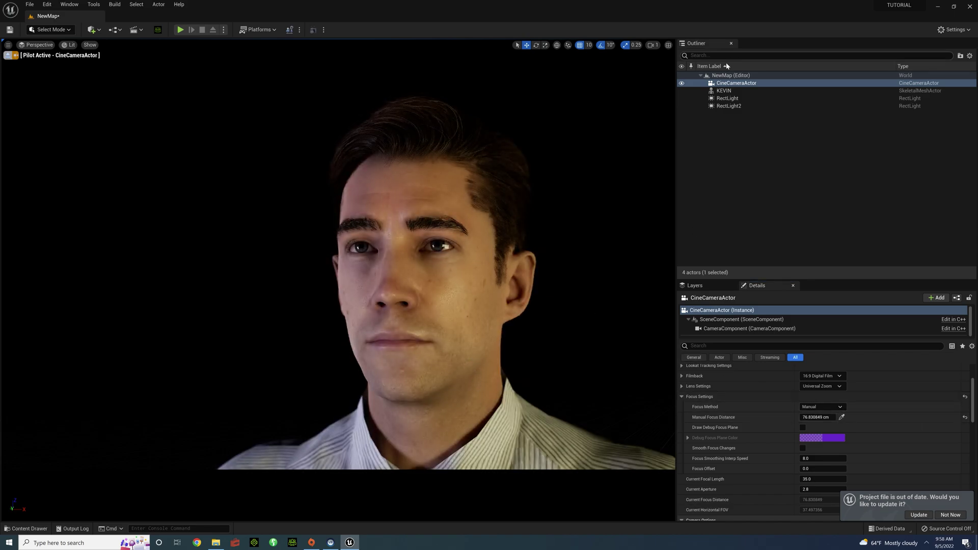
# Step: Select KEVIN and open the Scalp_Transparency_Inst material instance from Details
pyautogui.click(724, 91)
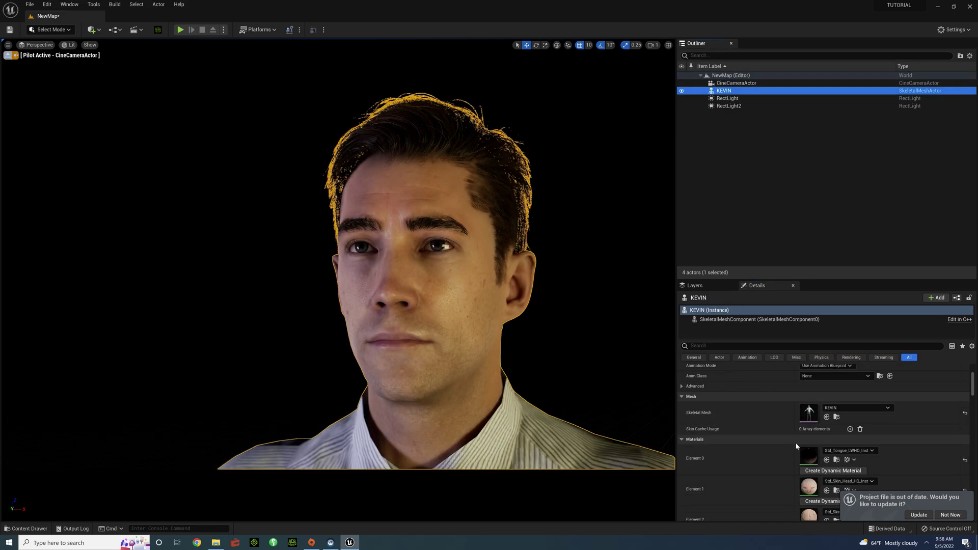
pyautogui.scroll(-6, 787, 450)
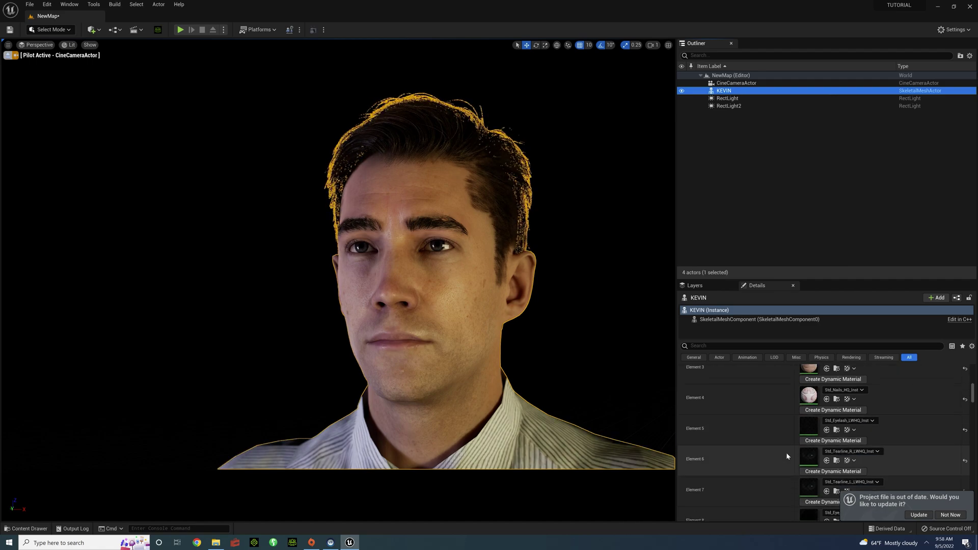
pyautogui.scroll(-8, 787, 453)
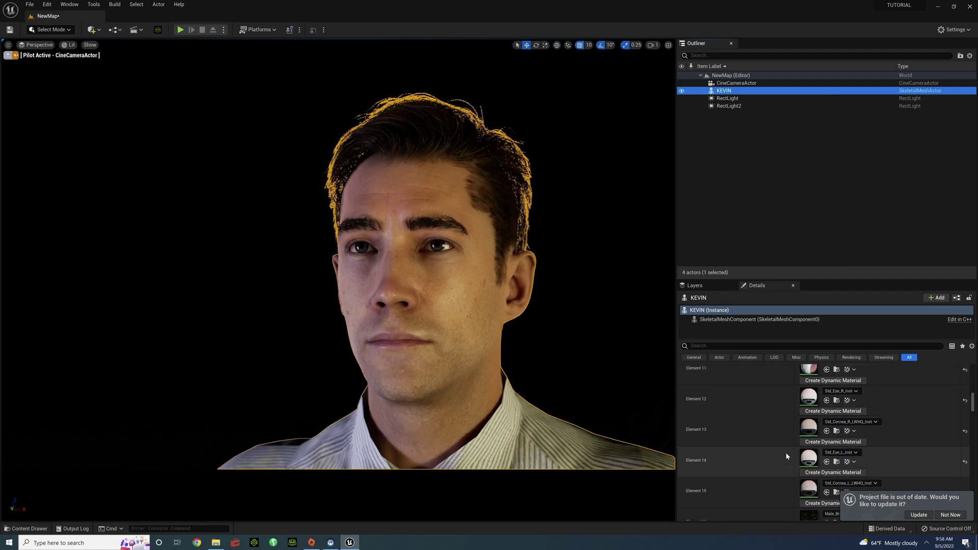
pyautogui.scroll(-6, 786, 457)
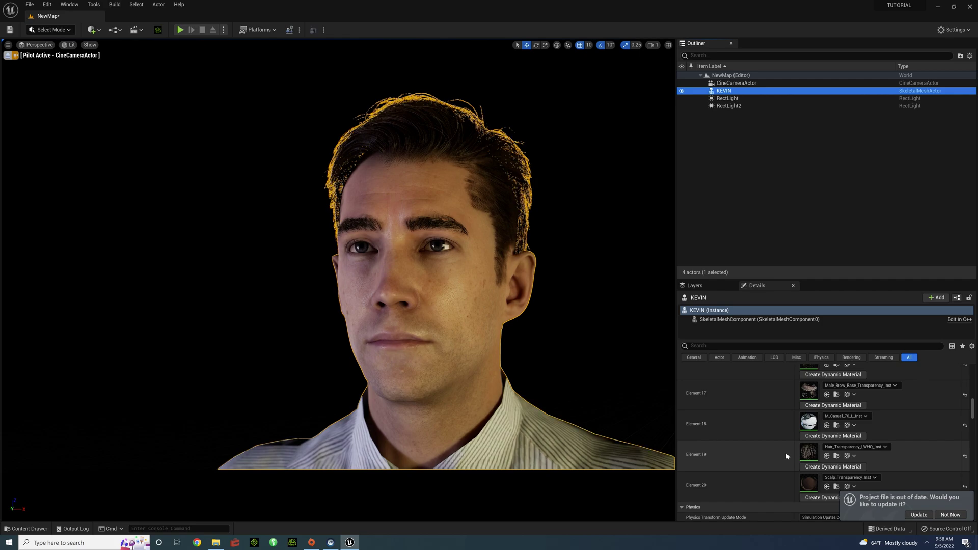
pyautogui.doubleClick(809, 483)
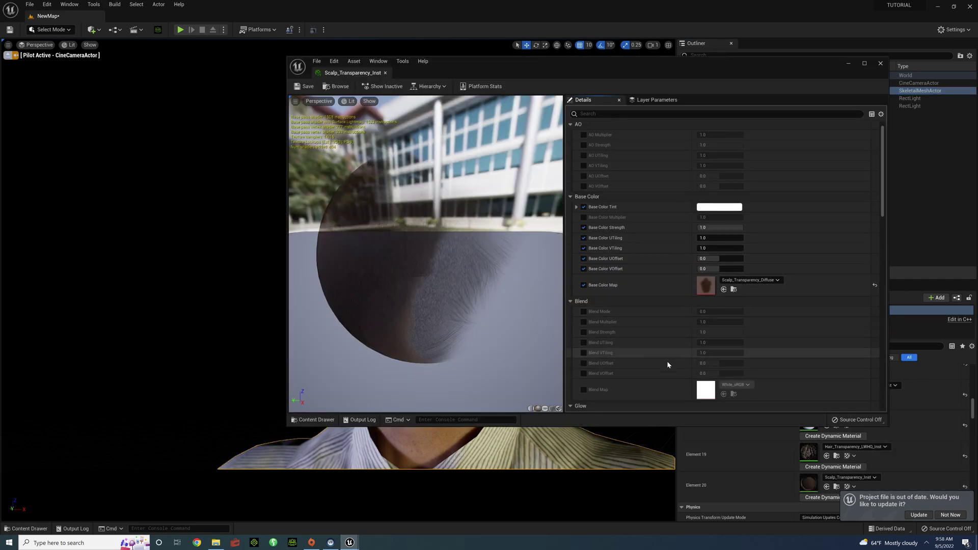
# Step: Review the scalp instance's parameters and open its RL_Standard_Opacity parent material
pyautogui.scroll(-10, 668, 365)
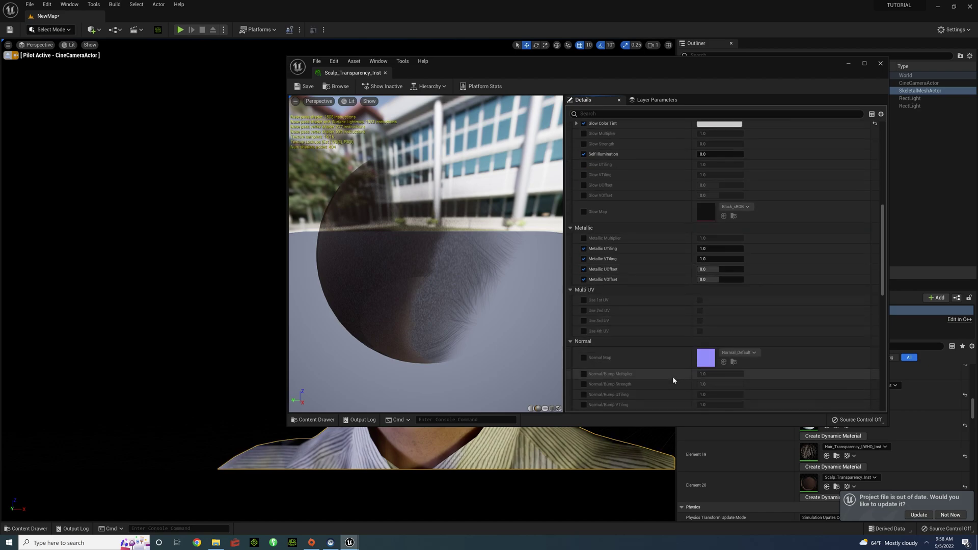
pyautogui.scroll(-8, 673, 379)
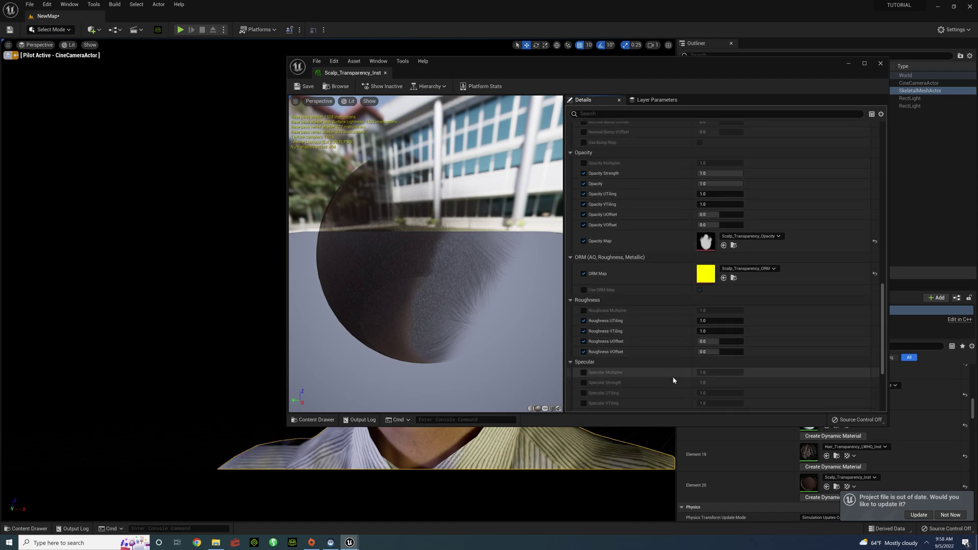
pyautogui.scroll(-7, 673, 380)
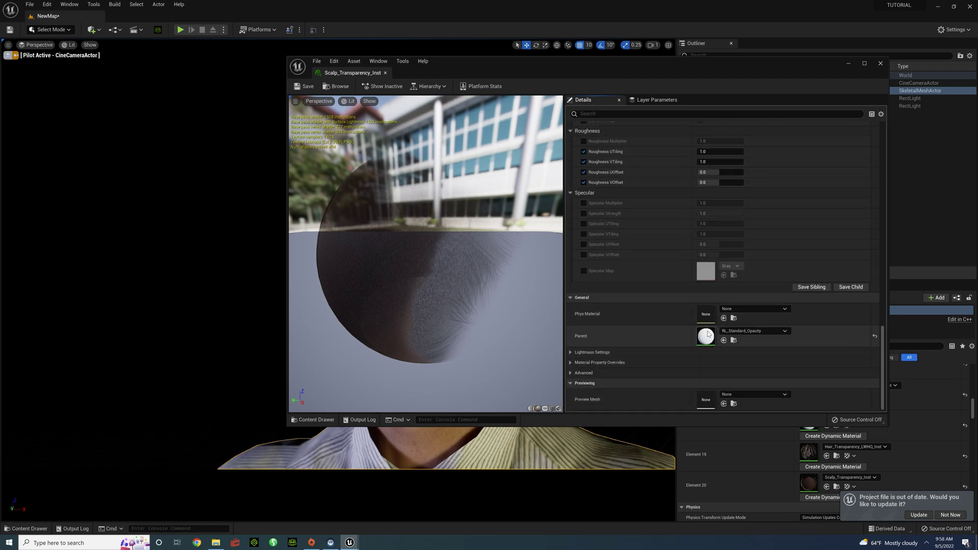
pyautogui.doubleClick(707, 336)
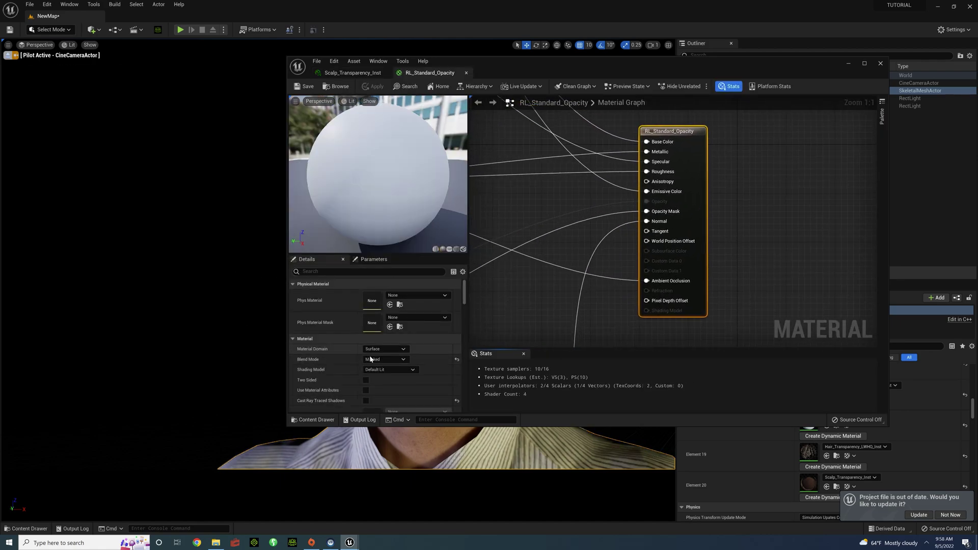
# Step: Make RL_Standard_Opacity Translucent and set its Translucency Pass to Before DOF
pyautogui.click(389, 360)
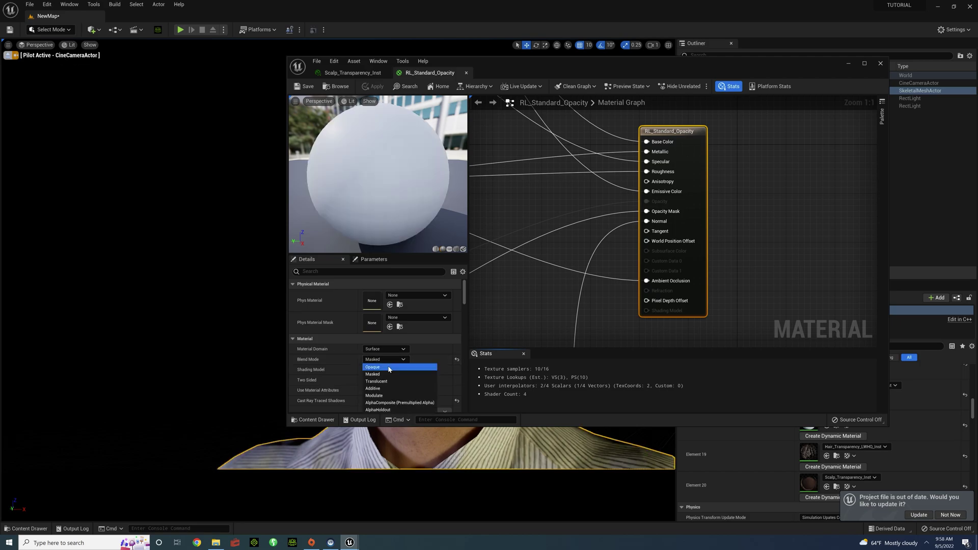
pyautogui.click(390, 381)
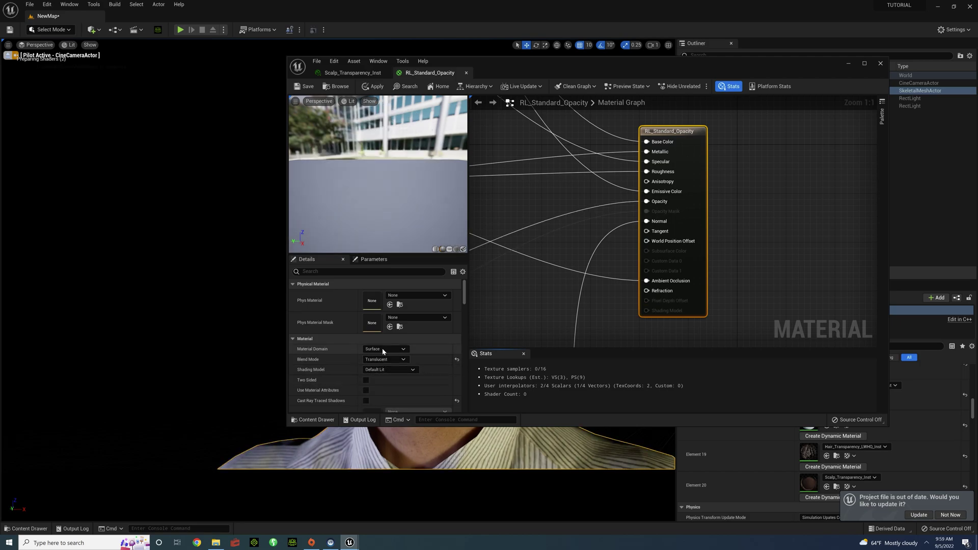
pyautogui.click(355, 271)
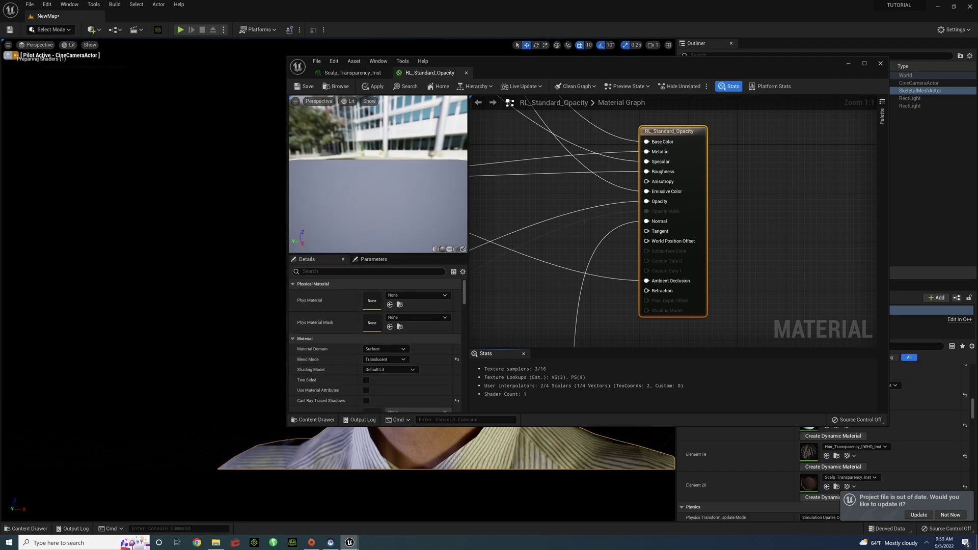
pyautogui.write('DOF')
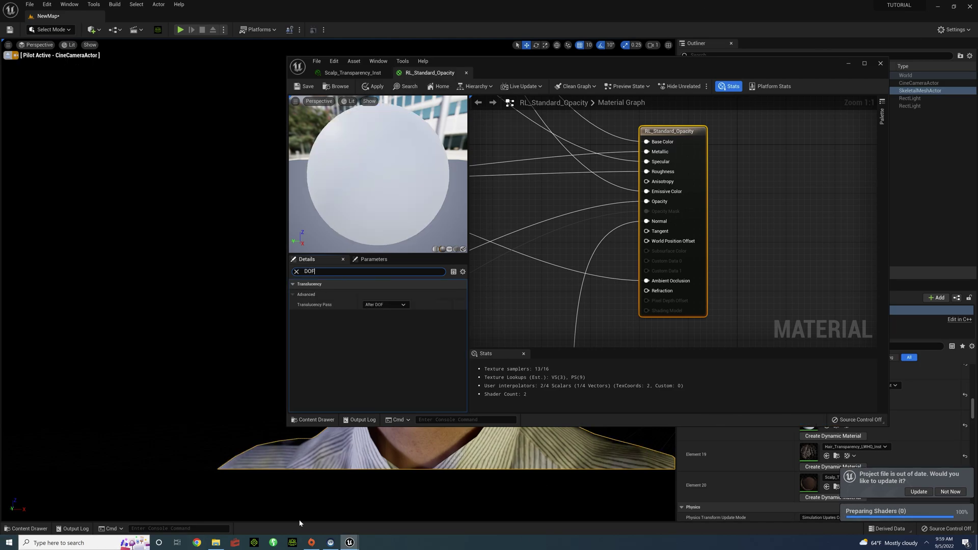
pyautogui.click(392, 305)
pyautogui.click(388, 313)
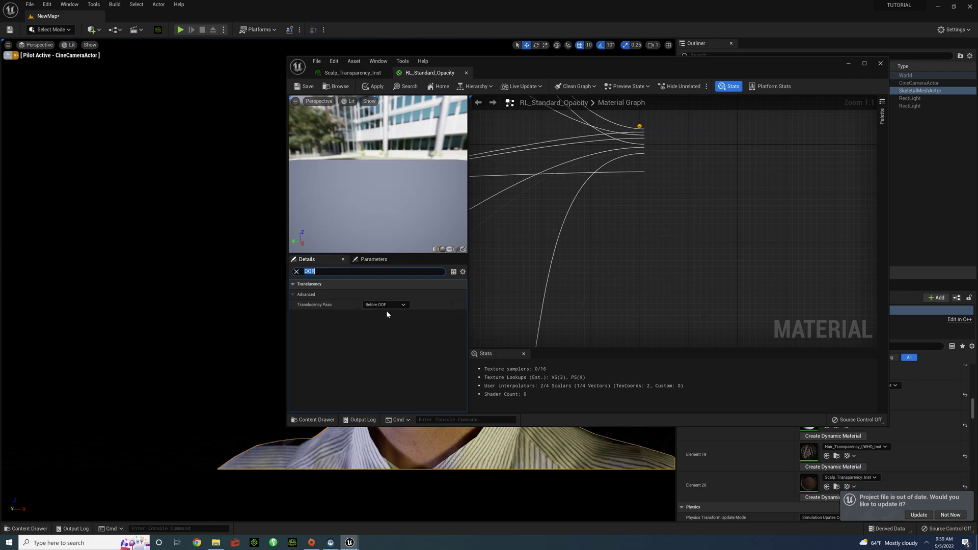
# Step: Clear the DOF search and set the Blend Mode back to Masked
pyautogui.click(297, 272)
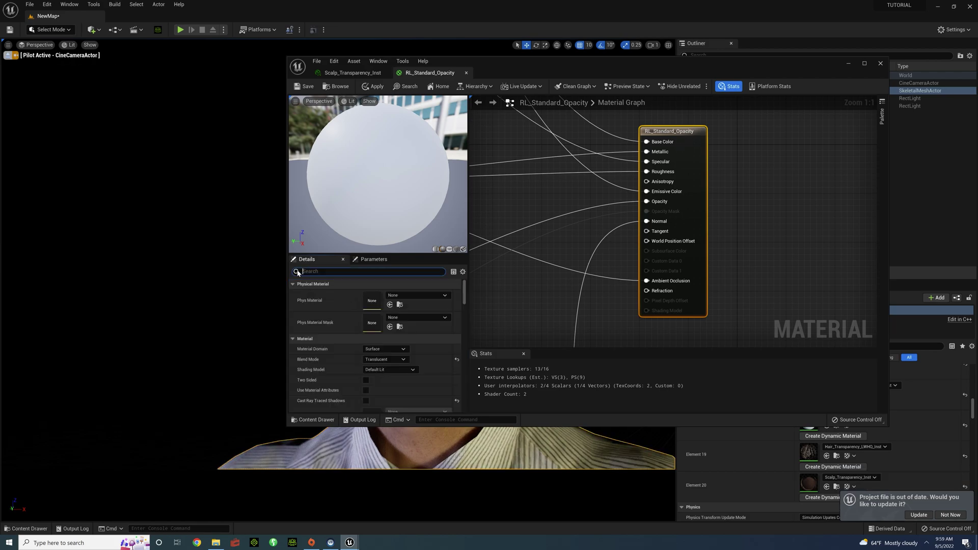
pyautogui.click(395, 360)
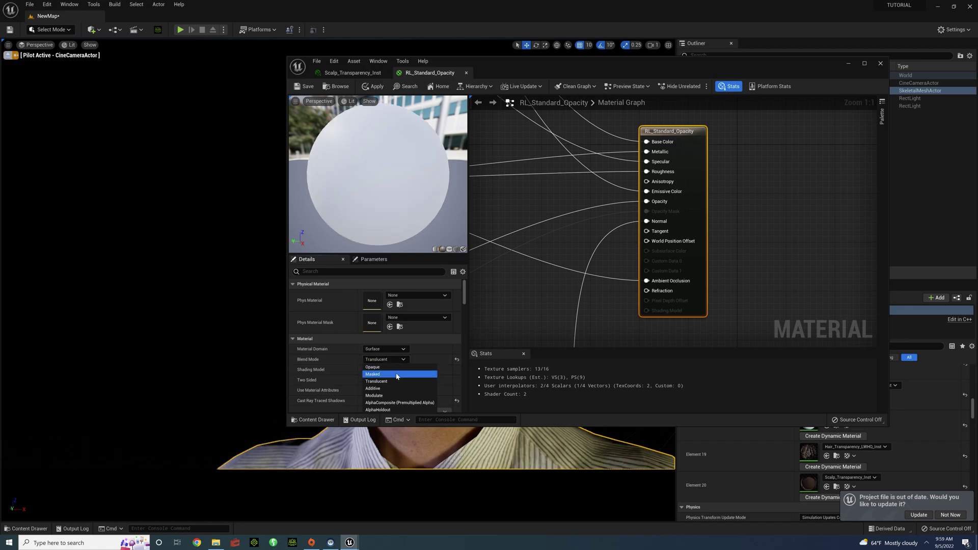
pyautogui.click(397, 375)
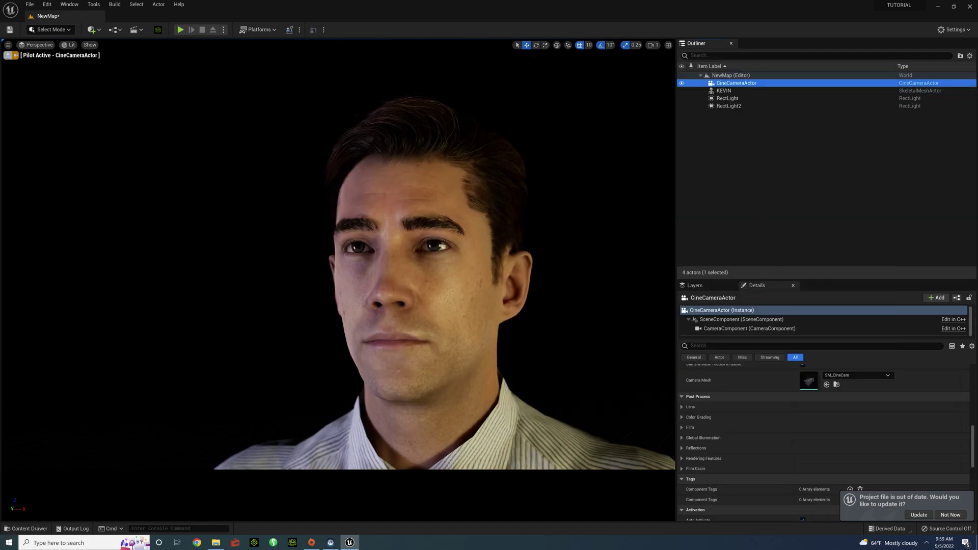
# Step: Push Manual Focus Distance far out to test blur, then back to about 79.63 cm
pyautogui.scroll(-5, 766, 422)
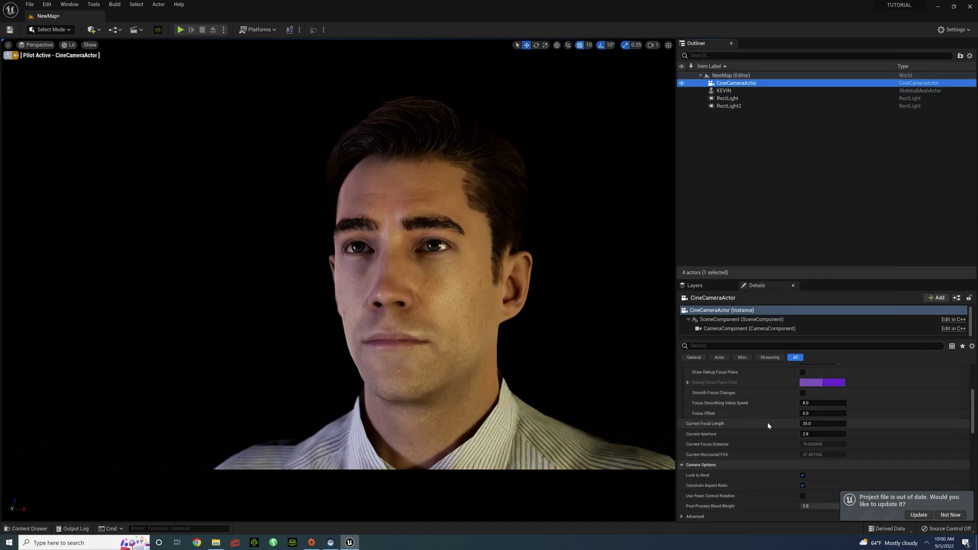
pyautogui.moveTo(812, 435); pyautogui.dragTo(867, 434)
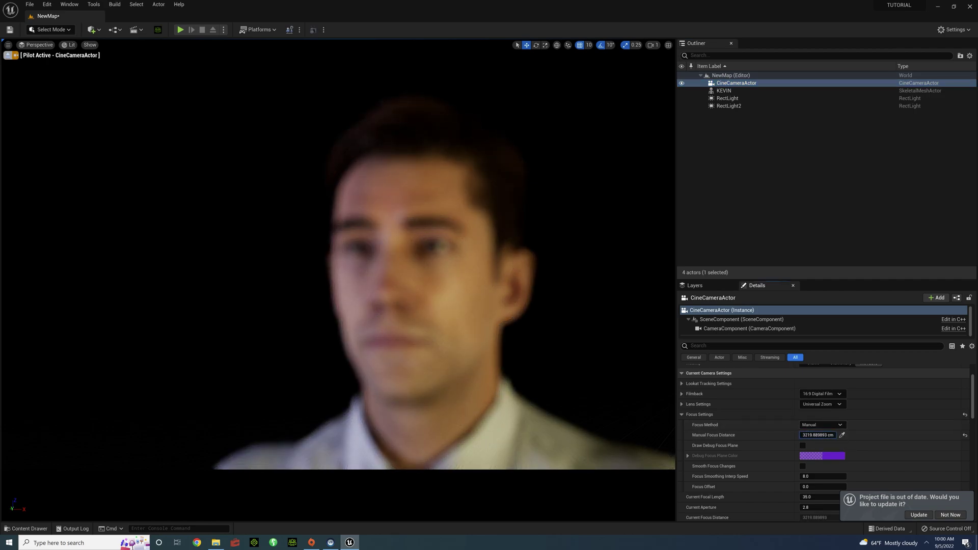
pyautogui.moveTo(846, 435); pyautogui.dragTo(816, 435)
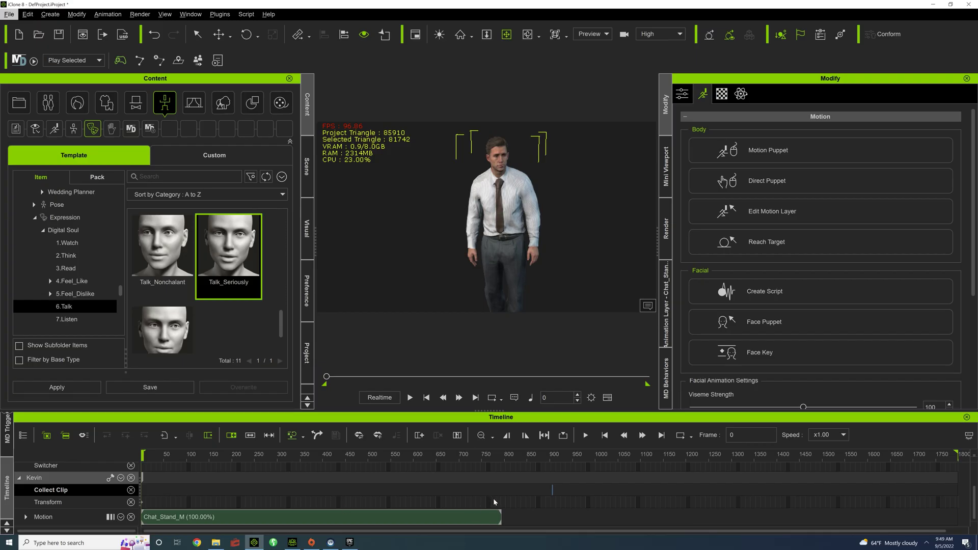
# Step: Review Kevin's animation and mark the whole motion as a Collect Clip range
pyautogui.moveTo(168, 455); pyautogui.dragTo(107, 469)
pyautogui.moveTo(502, 490); pyautogui.dragTo(135, 490)
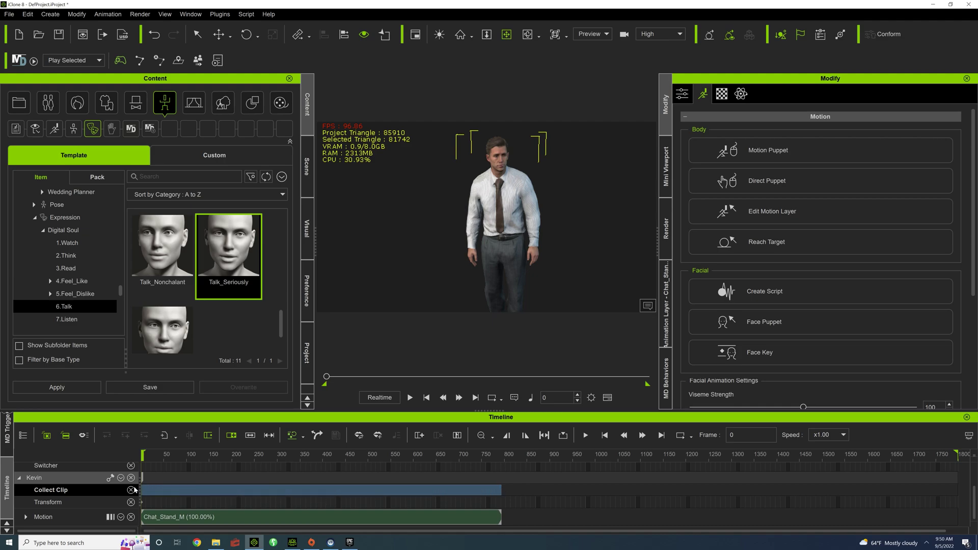
pyautogui.rightClick(167, 495)
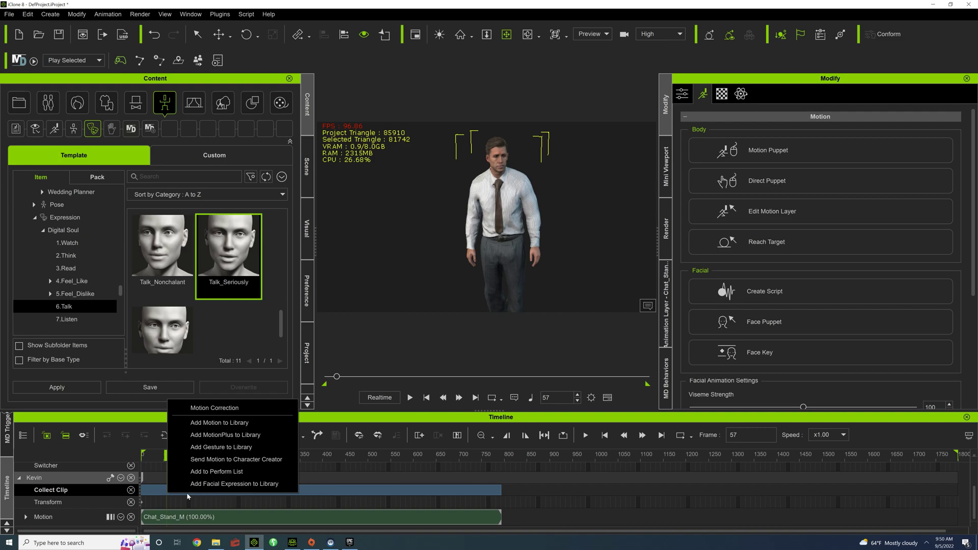
# Step: Save the range as KEVIN.iMotionPlus in TUTORIAL, replacing the existing file
pyautogui.click(242, 438)
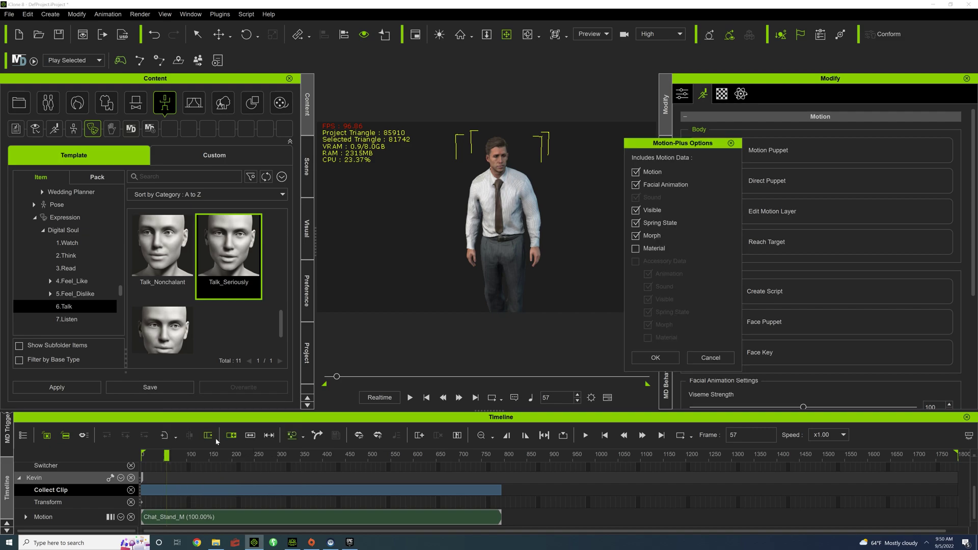
pyautogui.click(657, 357)
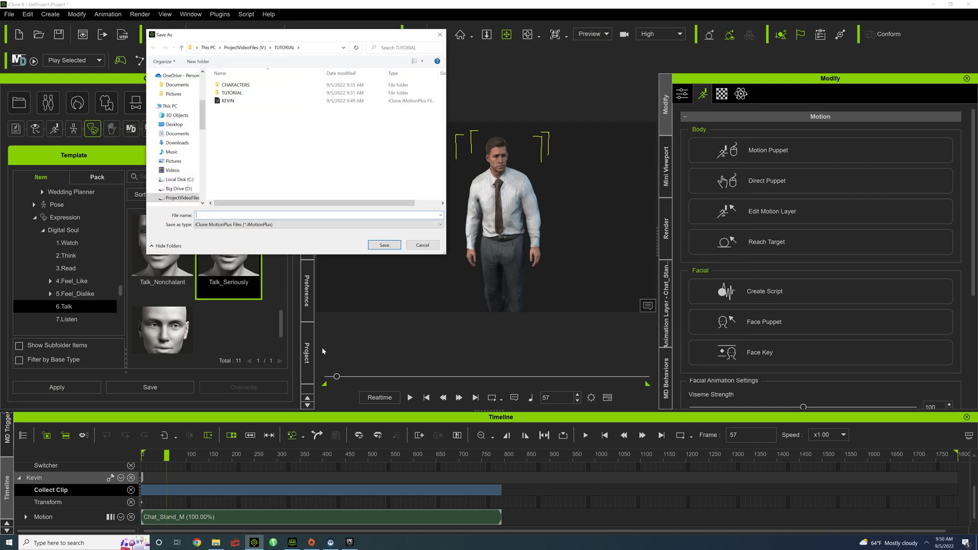
pyautogui.write('KEVIN')
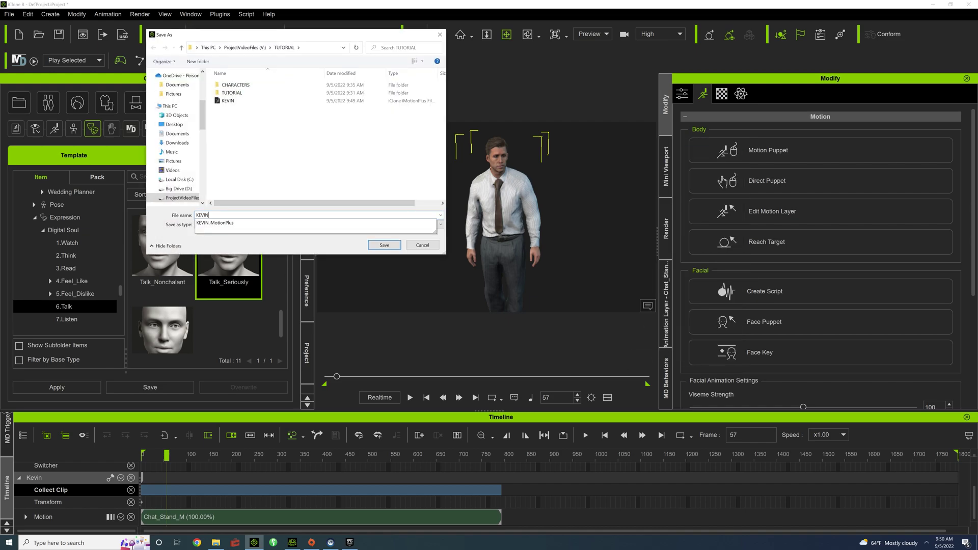
pyautogui.press('Return')
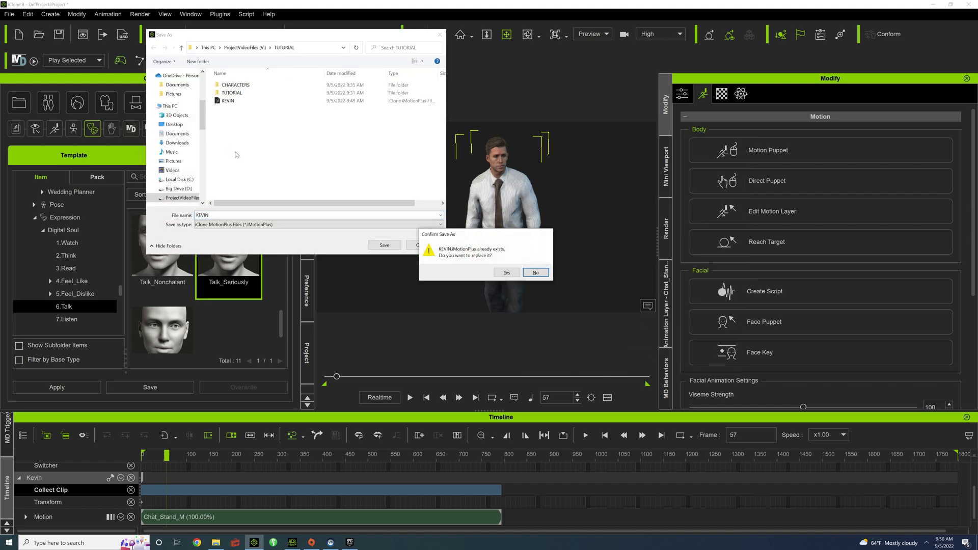
pyautogui.click(508, 274)
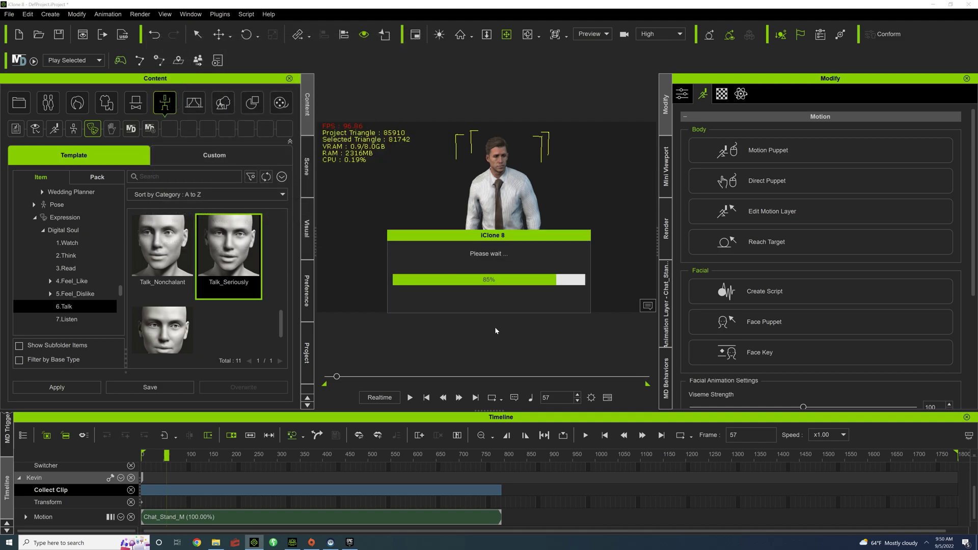
pyautogui.rightClick(496, 151)
# Step: Remove the old motion, apply the KEVIN motion file, and start its clip at frame 0
pyautogui.click(555, 371)
pyautogui.hotkey('alt', 'Tab')
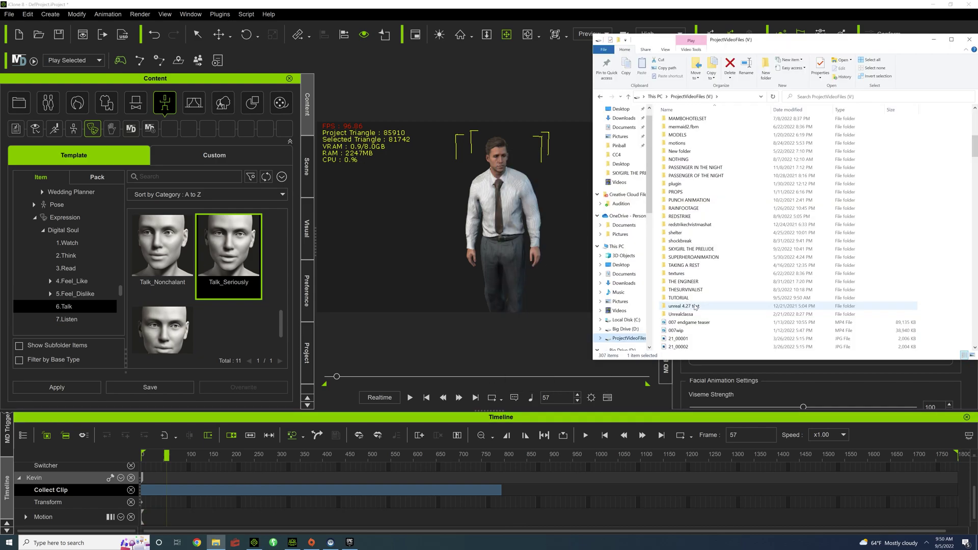
pyautogui.doubleClick(692, 298)
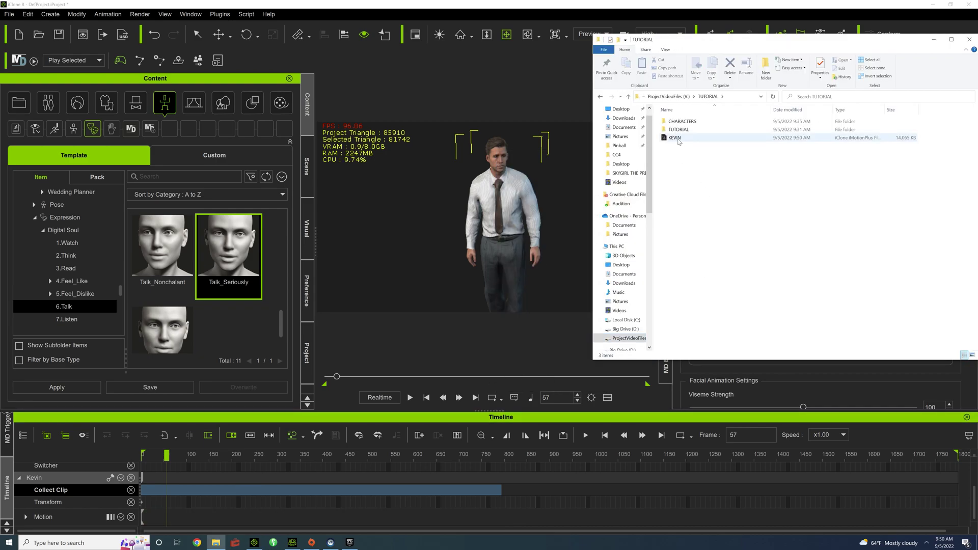
pyautogui.moveTo(678, 141); pyautogui.dragTo(503, 229)
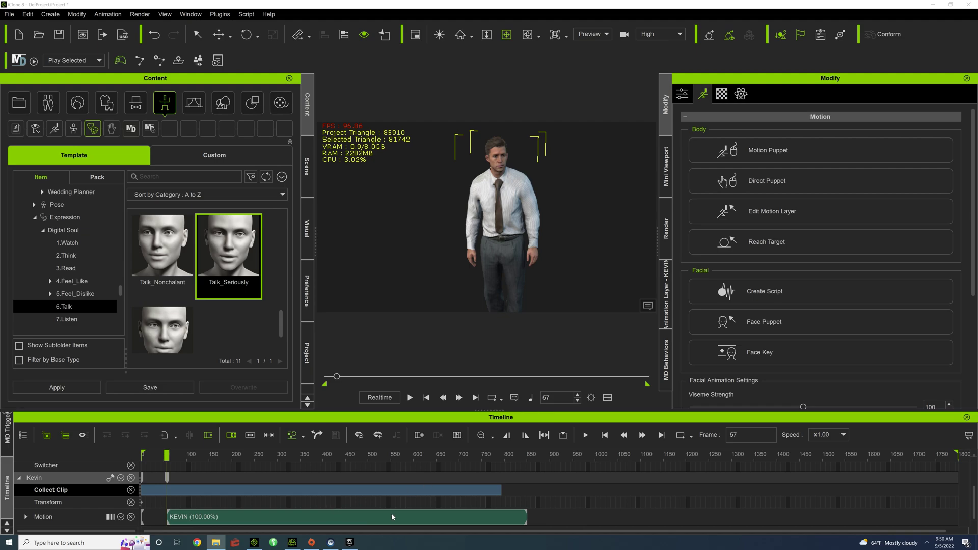
pyautogui.moveTo(391, 513); pyautogui.dragTo(366, 512)
# Step: Scrub to the clip's end at frame 792 and play the animation back
pyautogui.click(352, 454)
pyautogui.click(501, 455)
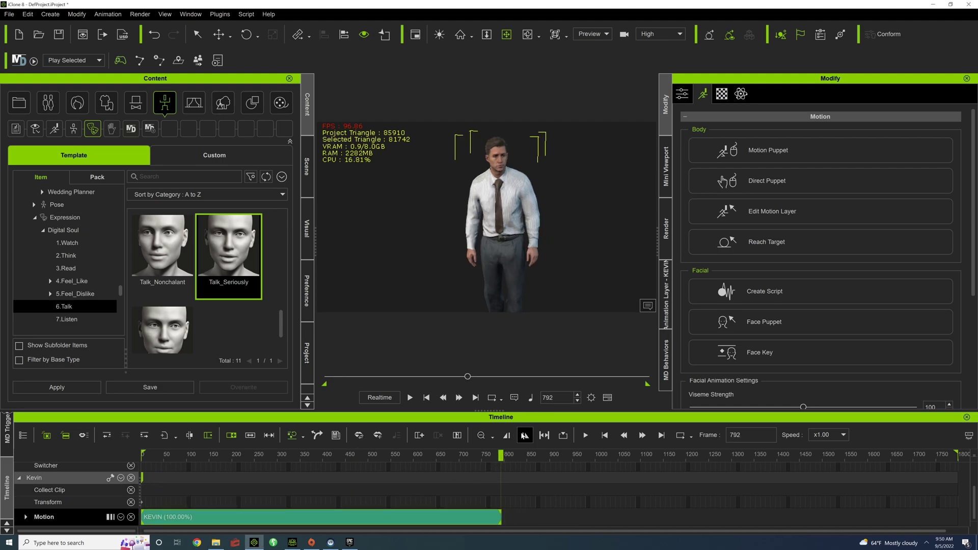
pyautogui.press('space')
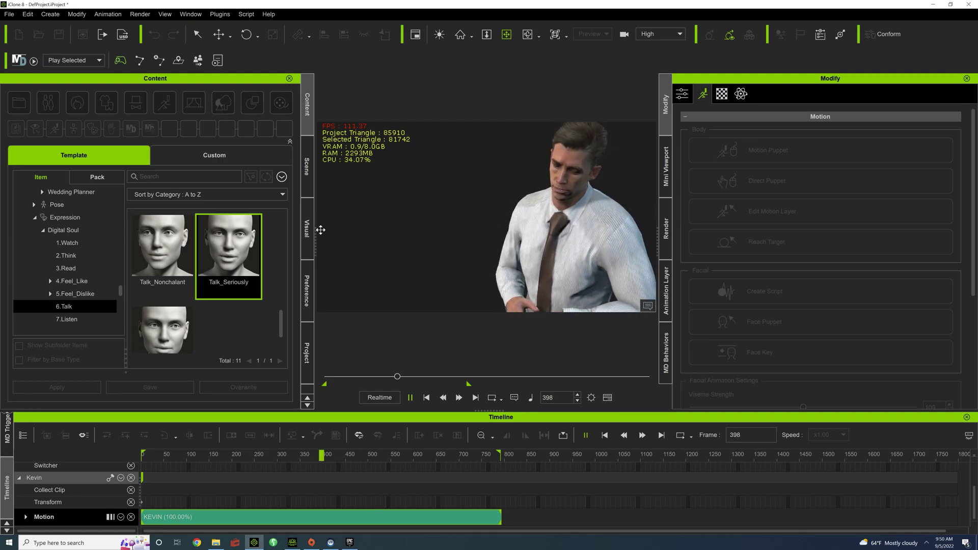
pyautogui.click(9, 13)
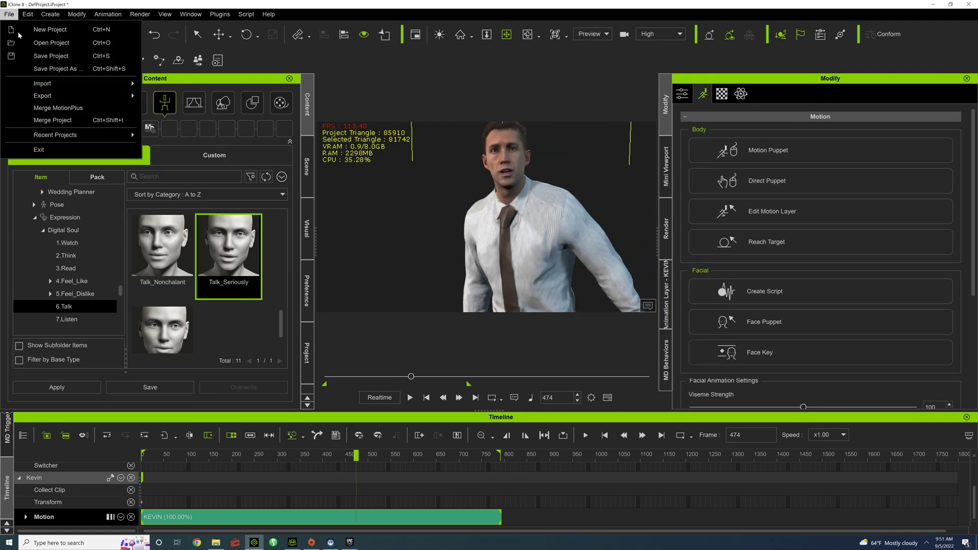
# Step: Export Kevin's animation as an Unreal-preset FBX at 30 fps, frames 0–792
pyautogui.moveTo(77, 96)
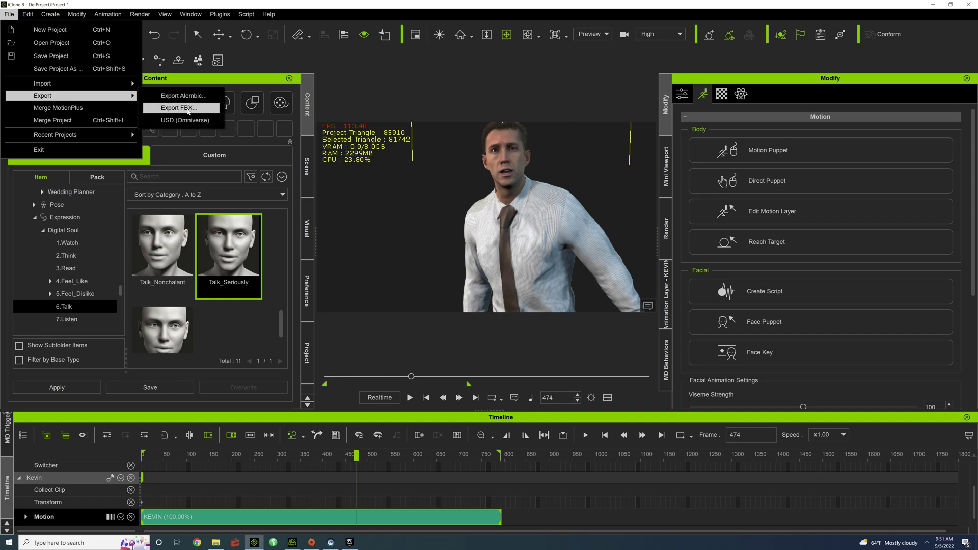
pyautogui.click(188, 109)
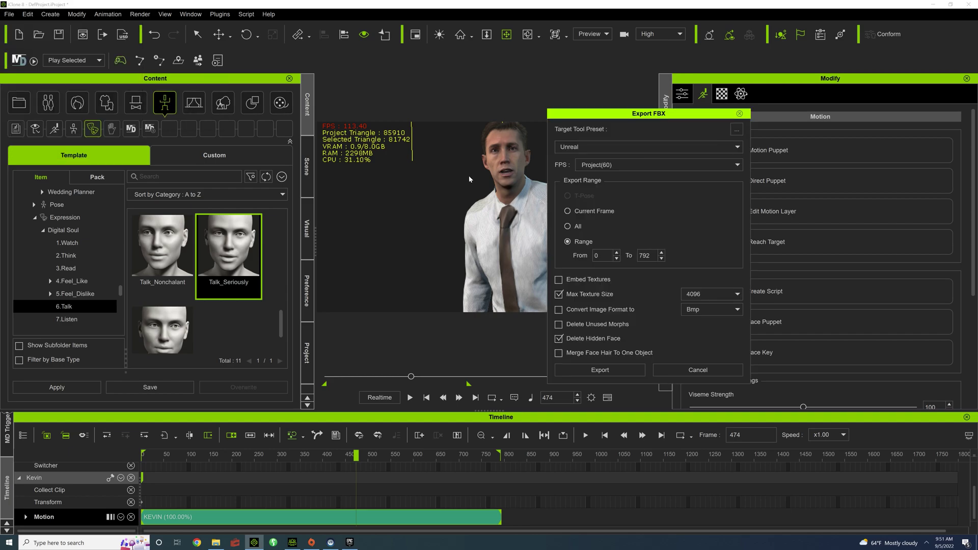
pyautogui.click(738, 165)
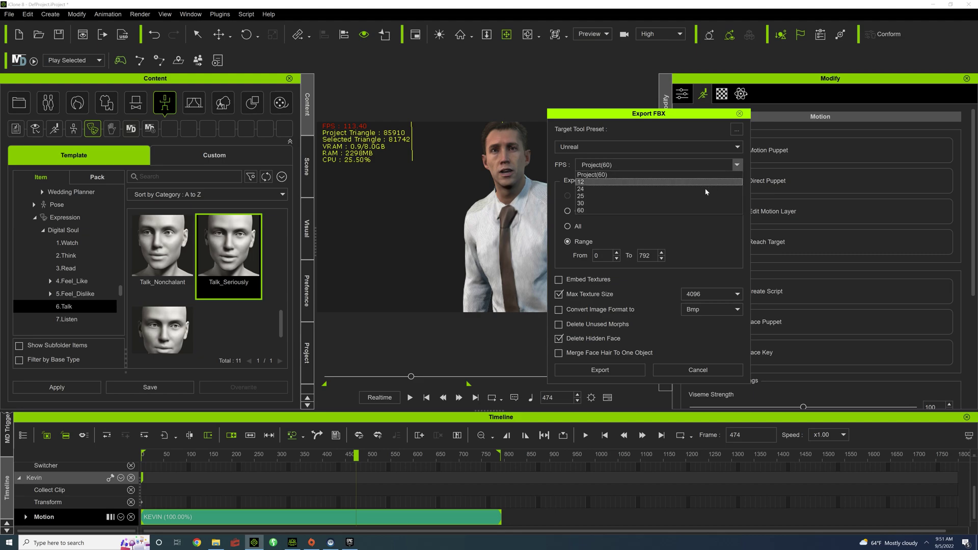
pyautogui.click(675, 202)
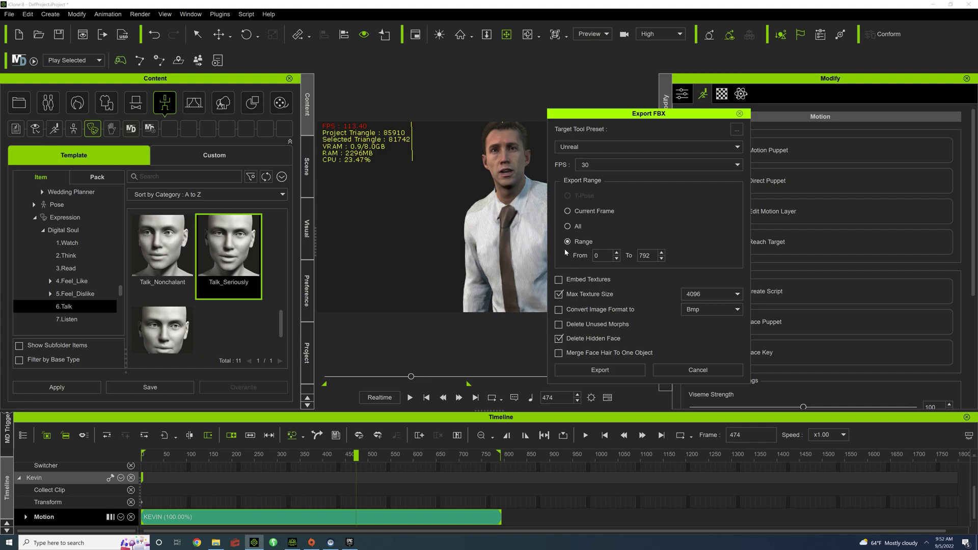
pyautogui.click(626, 365)
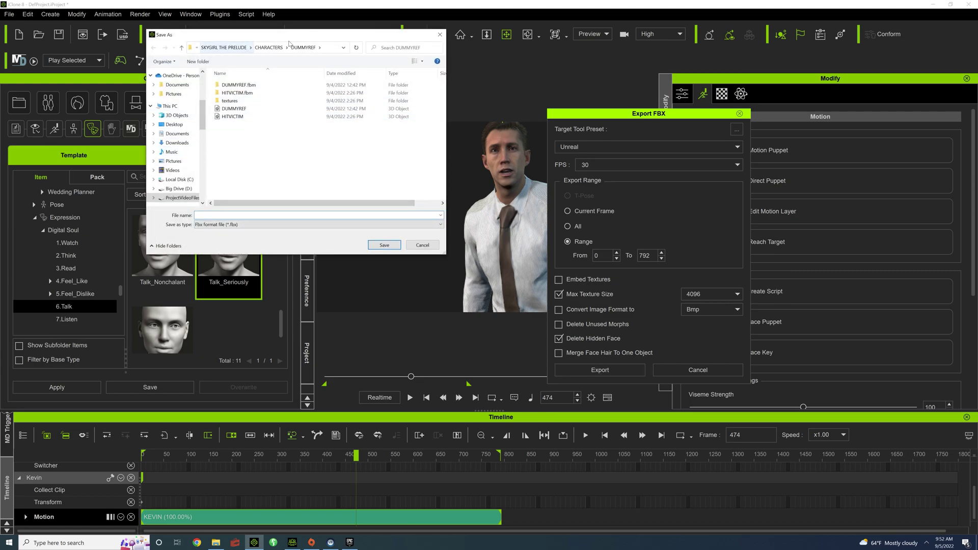
# Step: Save the export as KEVINANIM in a new KEVIN folder under V:\TUTORIAL\ANIMATIONS
pyautogui.click(324, 50)
pyautogui.write('V:\\TUTORIAL')
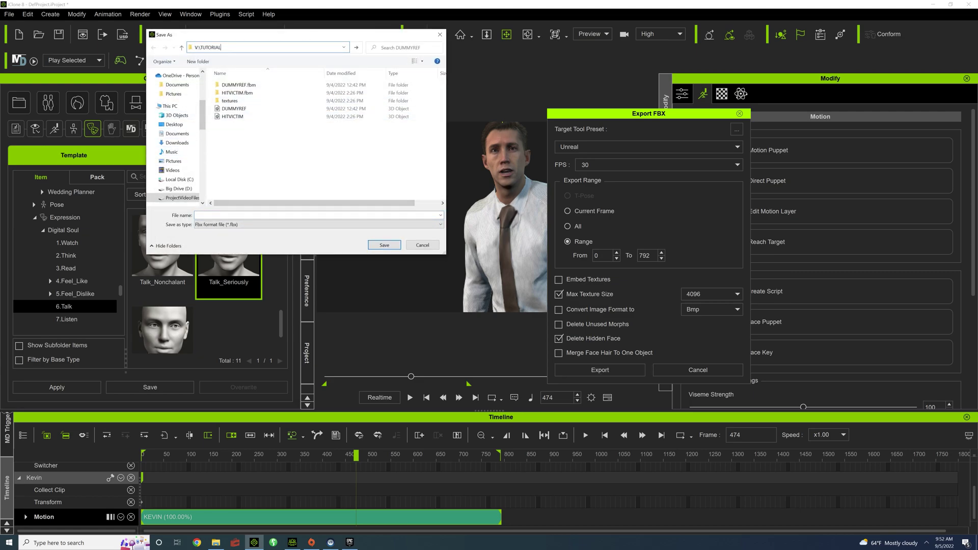
pyautogui.press('Return')
pyautogui.doubleClick(258, 86)
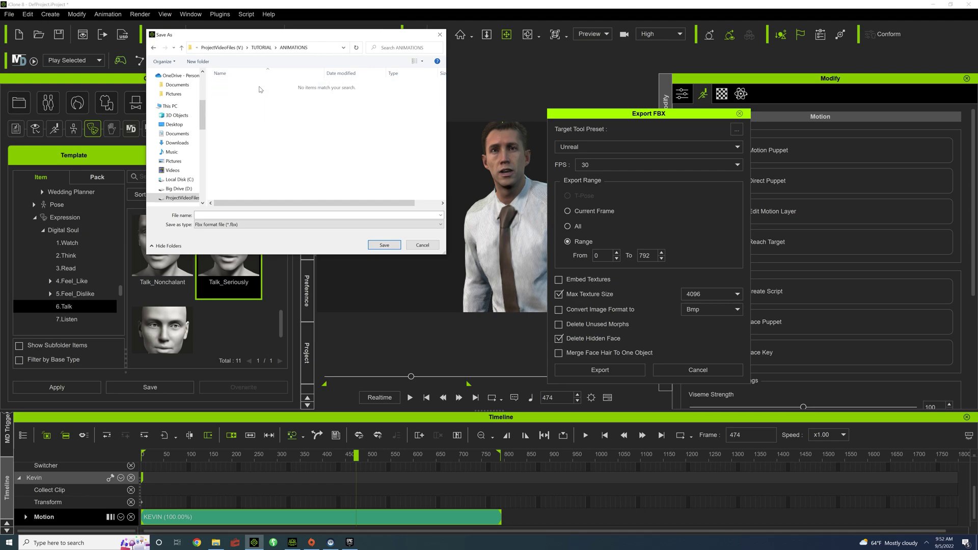
pyautogui.click(198, 61)
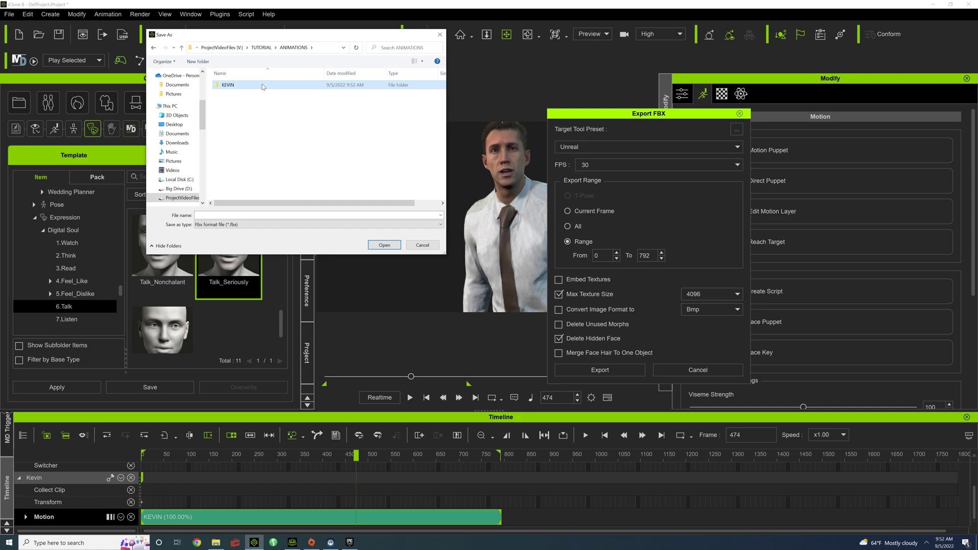
pyautogui.doubleClick(229, 85)
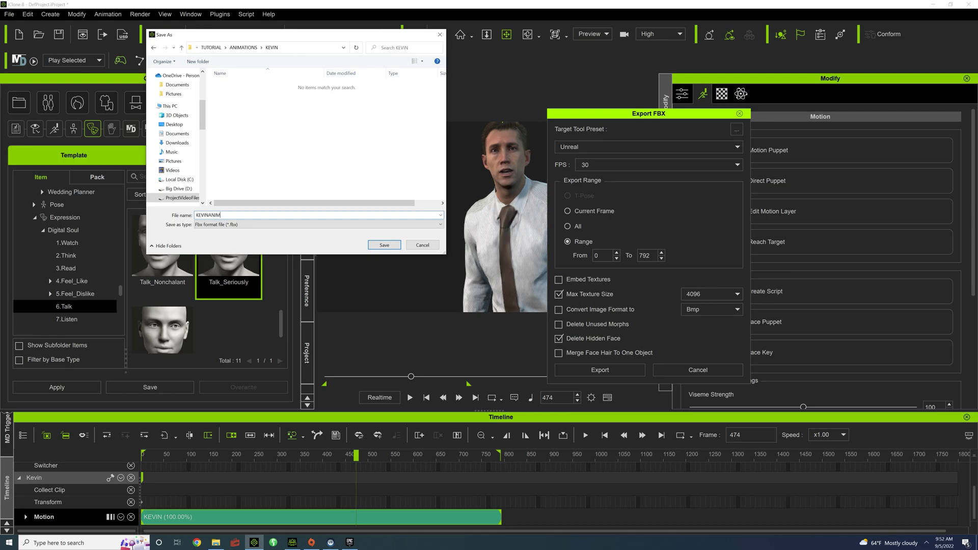
pyautogui.press('Return')
pyautogui.click(606, 317)
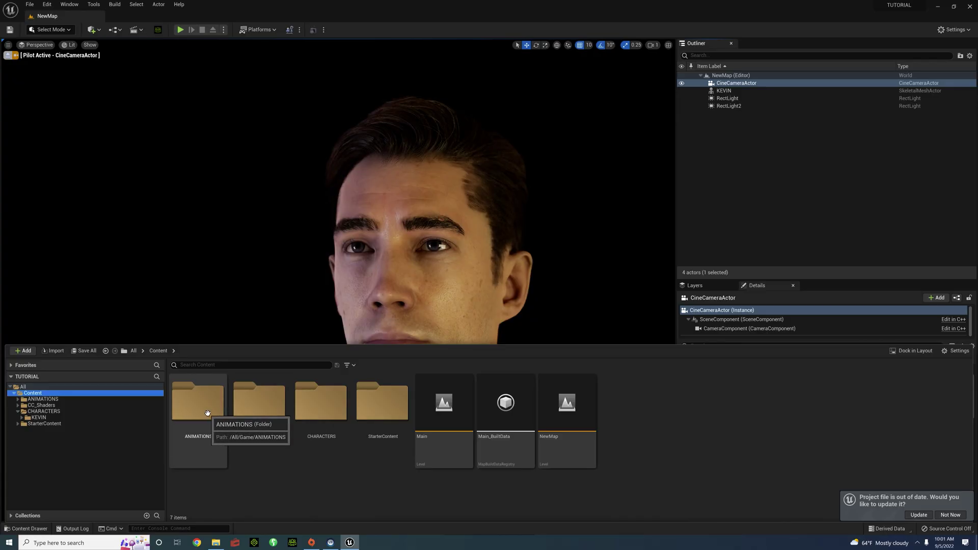
# Step: Drag KEVINANIM.fbx from Explorer into Content/ANIMATIONS/KEVIN and accept HQ Shader auto setup
pyautogui.doubleClick(208, 413)
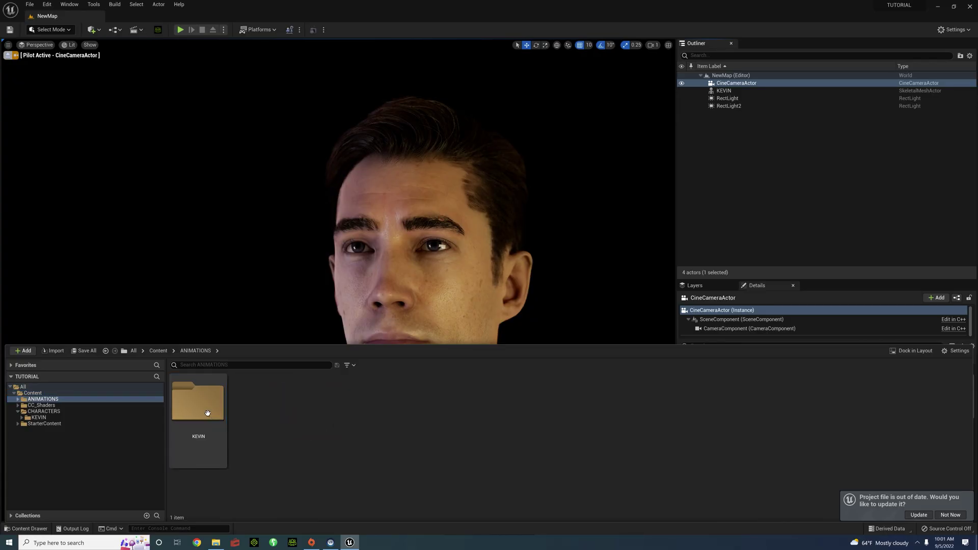
pyautogui.doubleClick(193, 433)
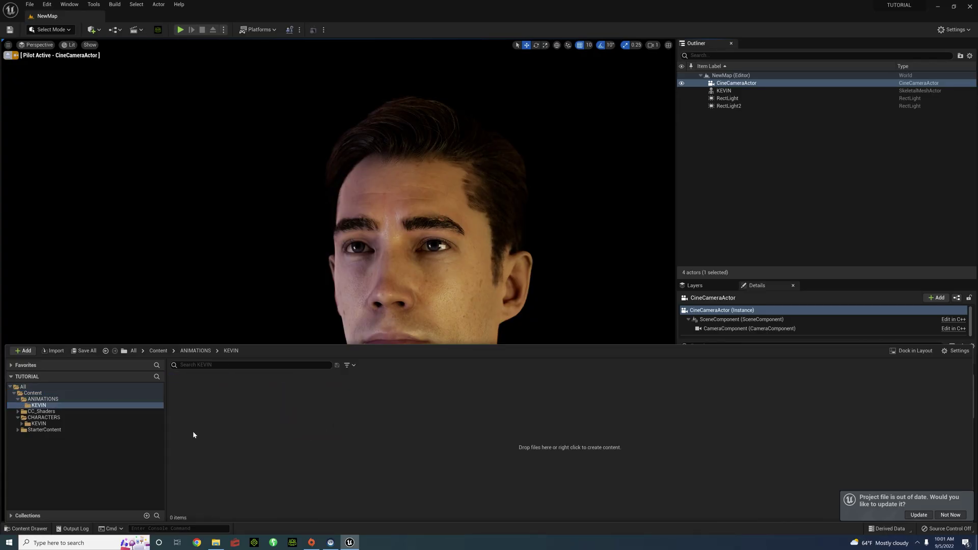
pyautogui.click(217, 545)
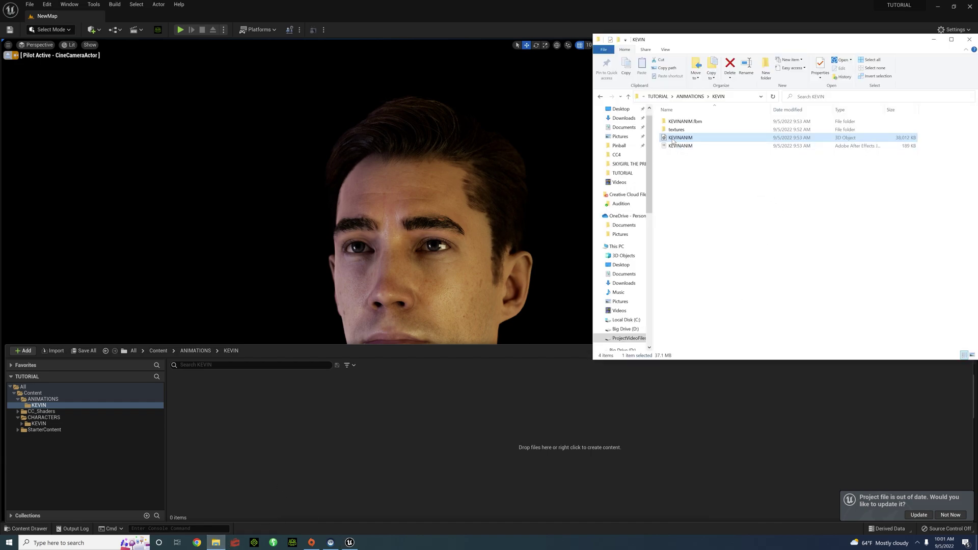
pyautogui.moveTo(675, 139); pyautogui.dragTo(349, 459)
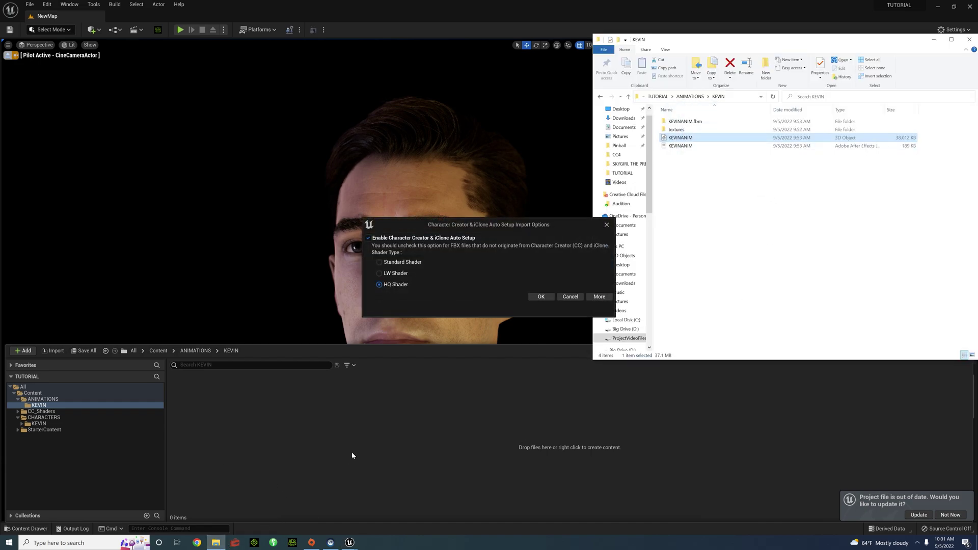
pyautogui.click(545, 300)
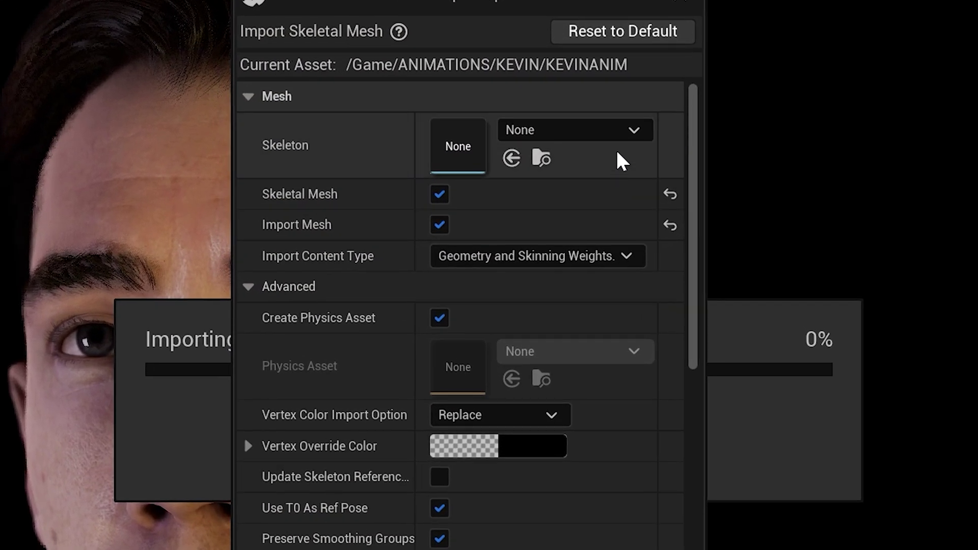
# Step: Set the import Skeleton to KEVIN_Skeleton, review the Animation settings, and Import All
pyautogui.click(585, 146)
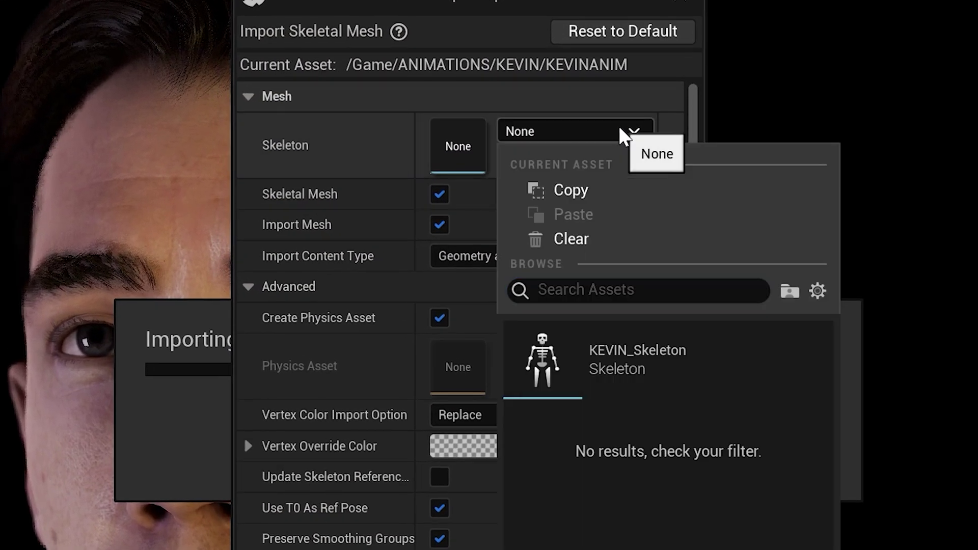
pyautogui.click(556, 378)
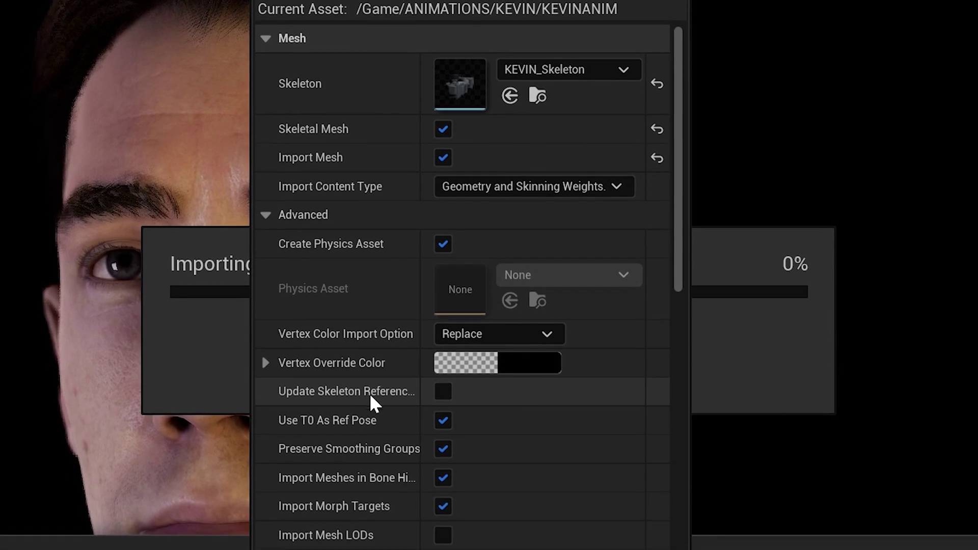
pyautogui.scroll(-2, 439, 510)
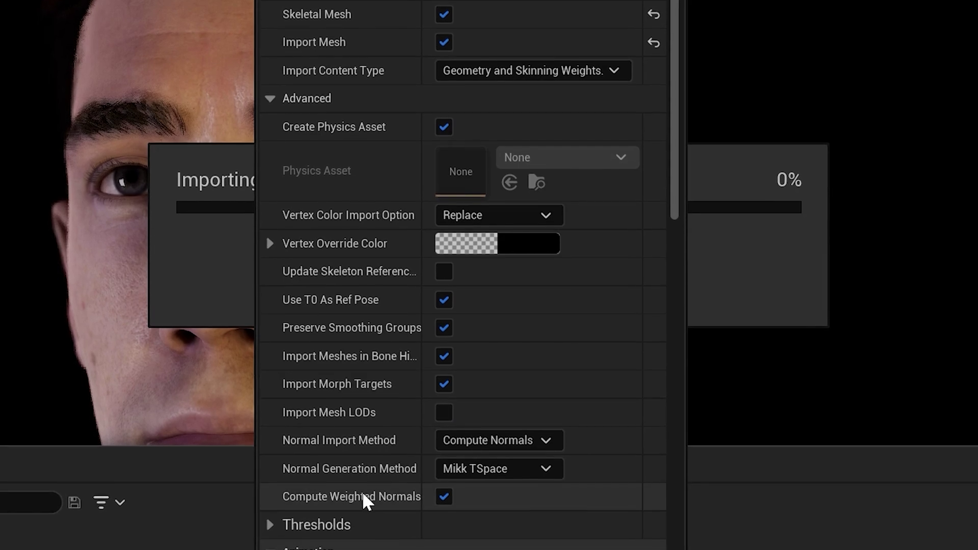
pyautogui.scroll(-1, 387, 525)
pyautogui.scroll(-4, 443, 530)
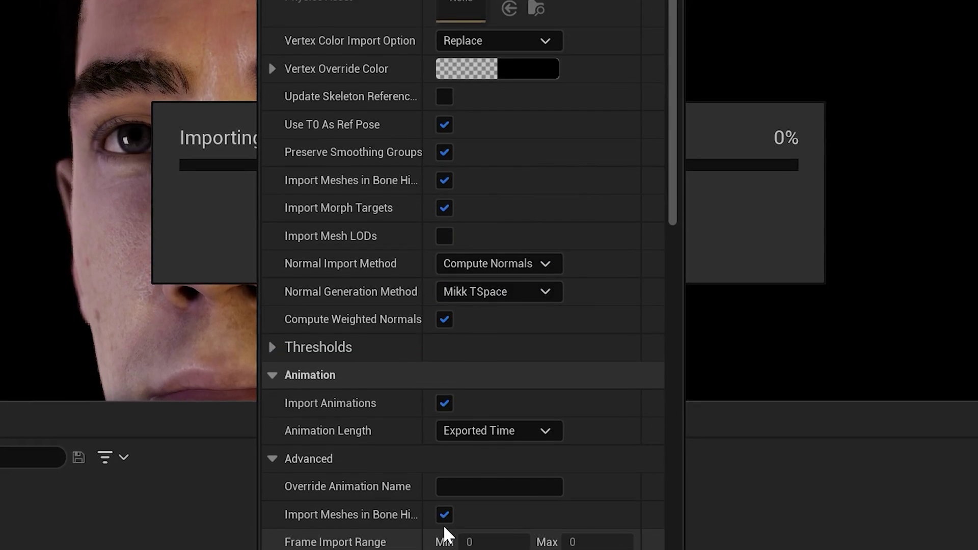
pyautogui.scroll(-1, 375, 524)
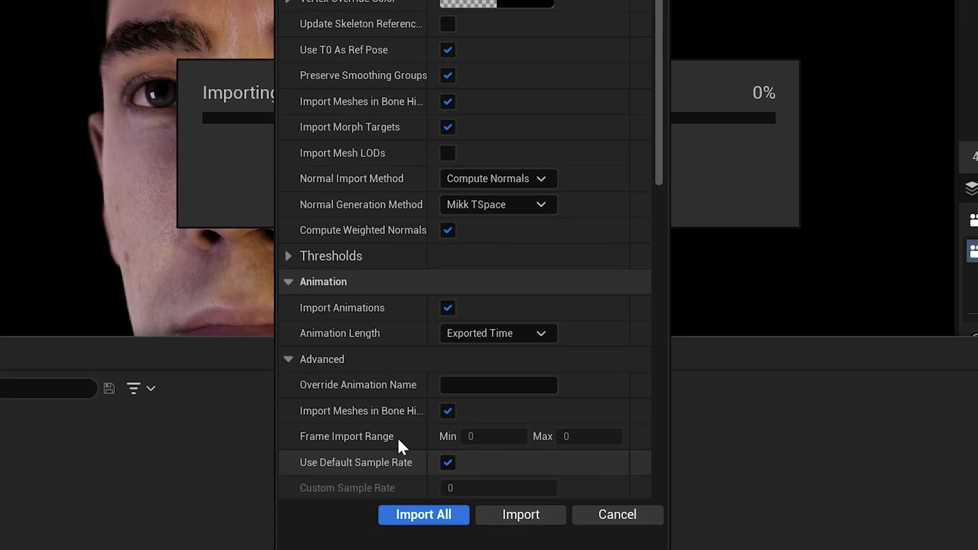
pyautogui.scroll(-3, 399, 443)
pyautogui.scroll(-3, 402, 479)
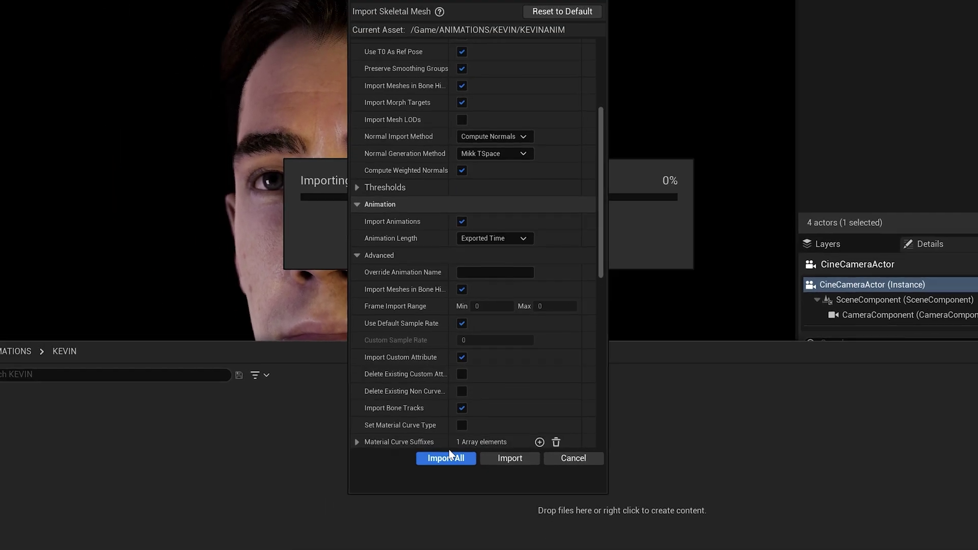
pyautogui.click(463, 441)
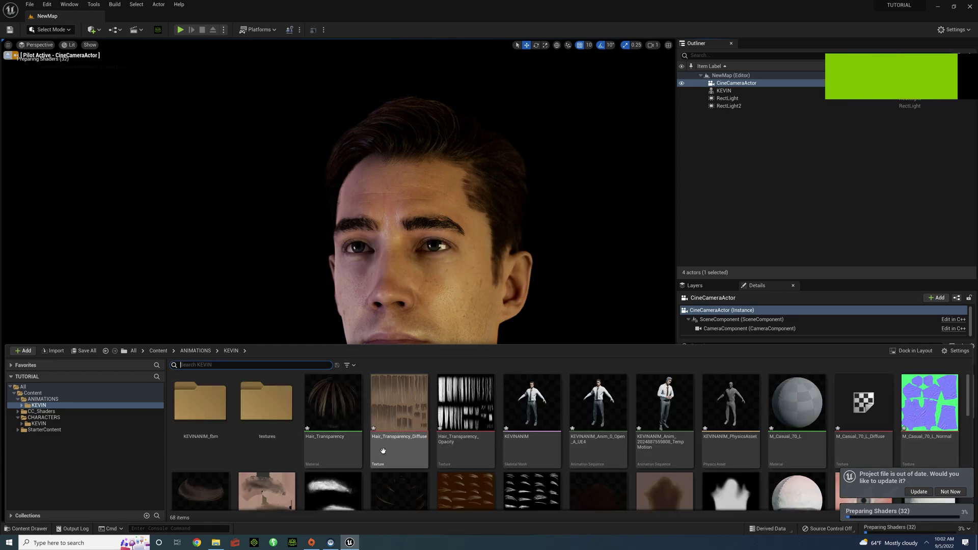
# Step: Rename the imported animation sequence to SCENEONE_KEVIN_TALK
pyautogui.click(664, 443)
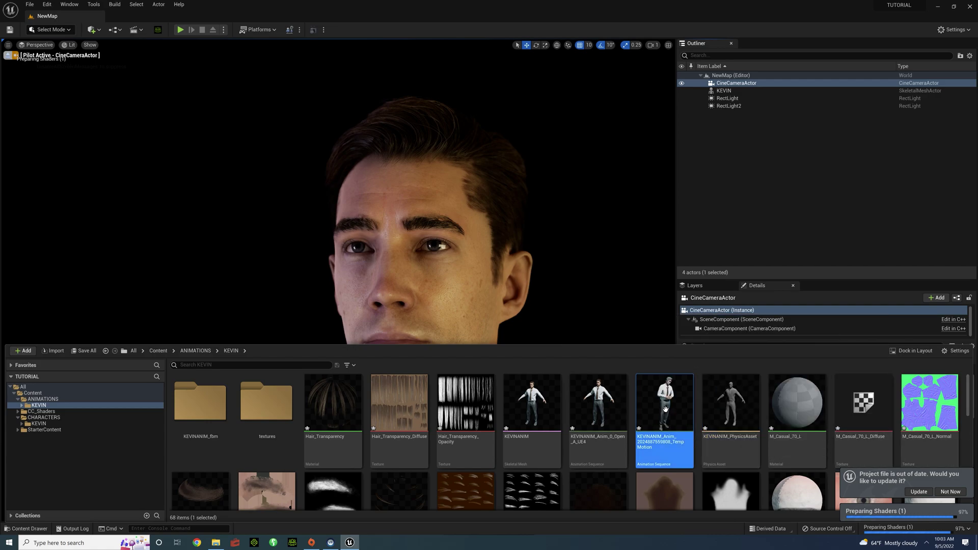
pyautogui.press('F2')
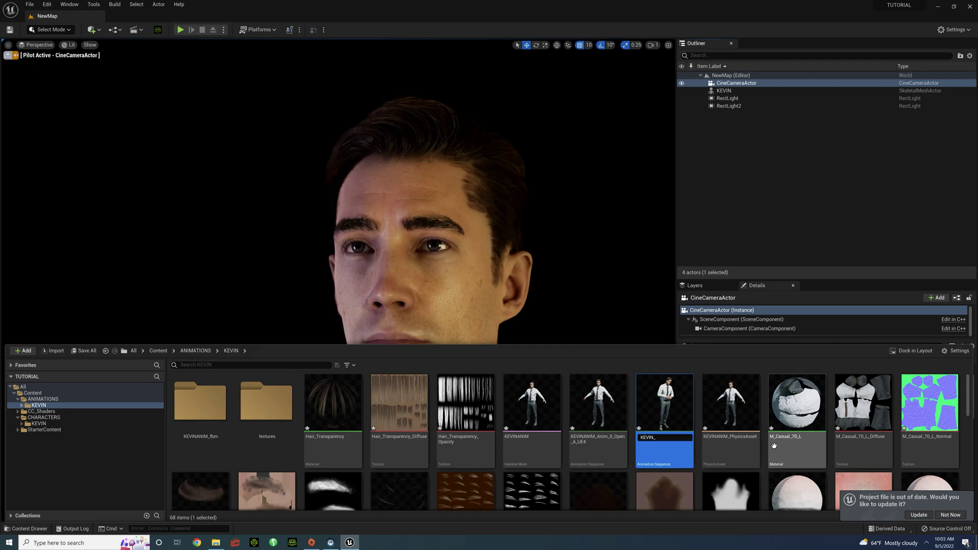
pyautogui.write('KEVIN_TALK')
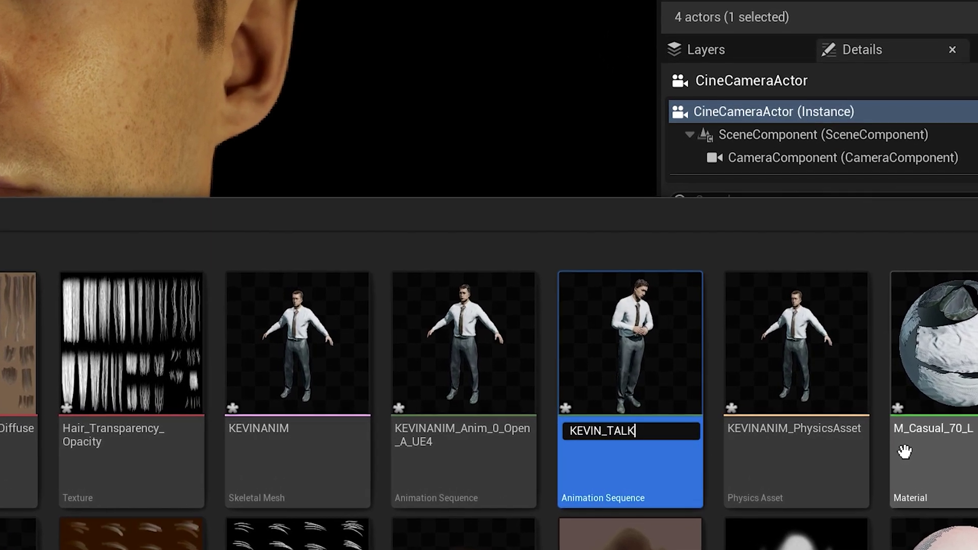
pyautogui.press('Home')
pyautogui.write('SCENEO')
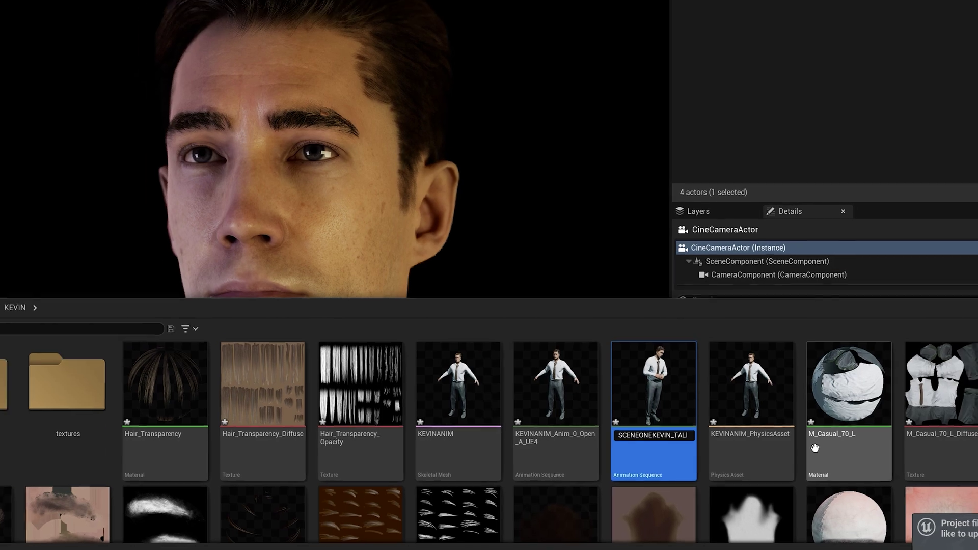
pyautogui.press('Return')
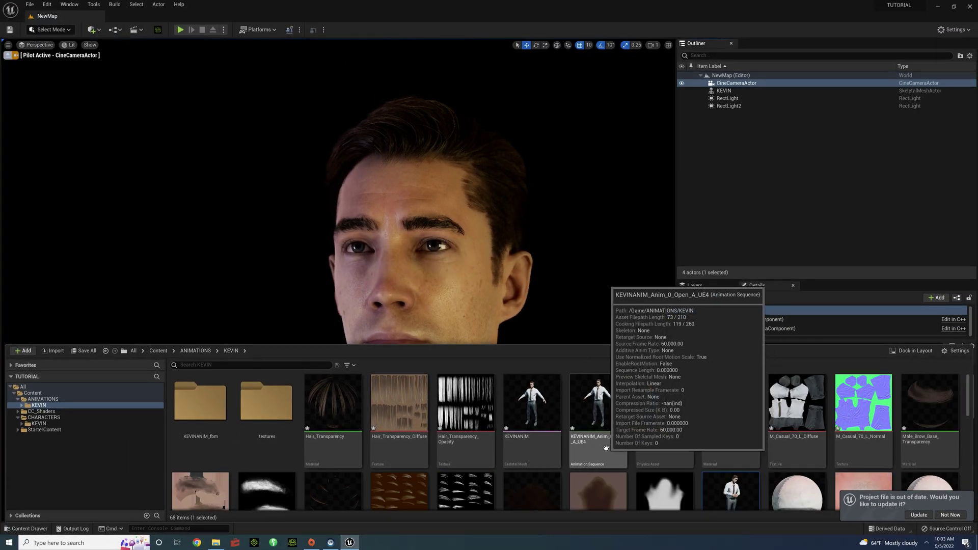
# Step: Move SCENEONE_KEVIN_TALK into ANIMATIONS and force delete the leftover KEVIN folder
pyautogui.scroll(-2, 560, 431)
pyautogui.moveTo(728, 432); pyautogui.dragTo(46, 400)
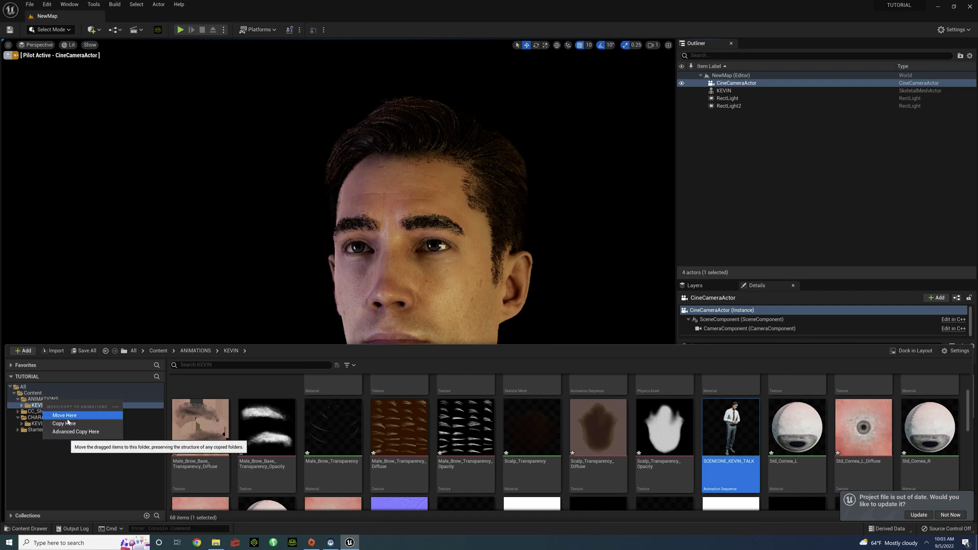
pyautogui.click(56, 415)
pyautogui.click(43, 399)
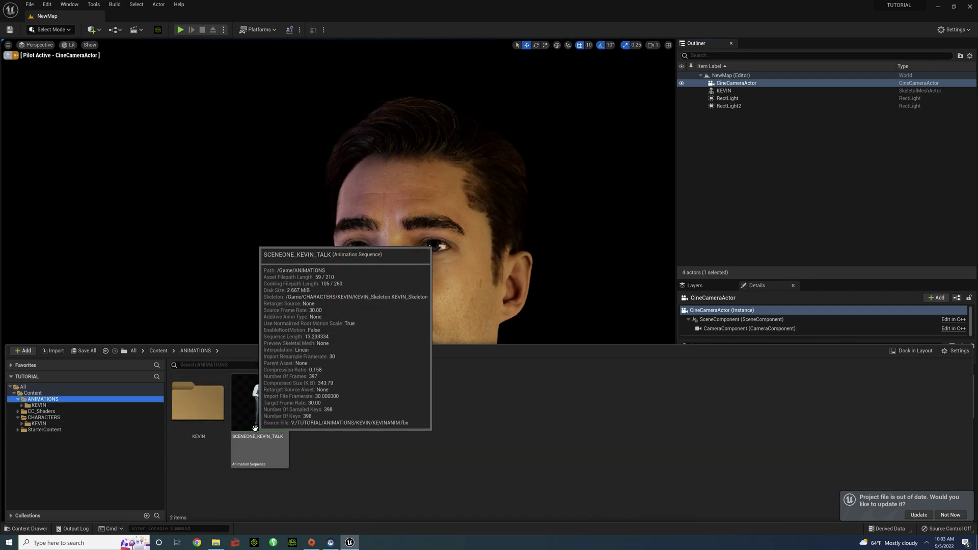
pyautogui.click(206, 422)
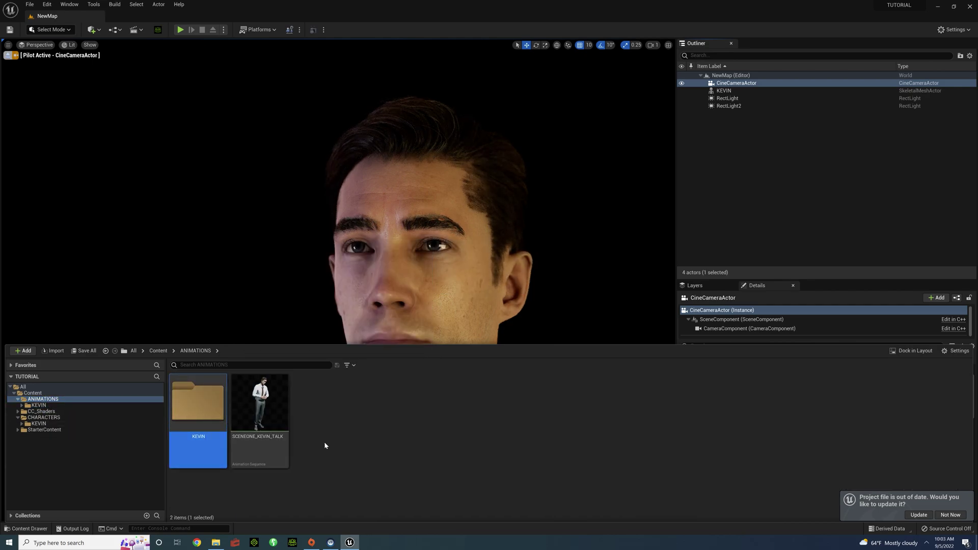
pyautogui.press('Delete')
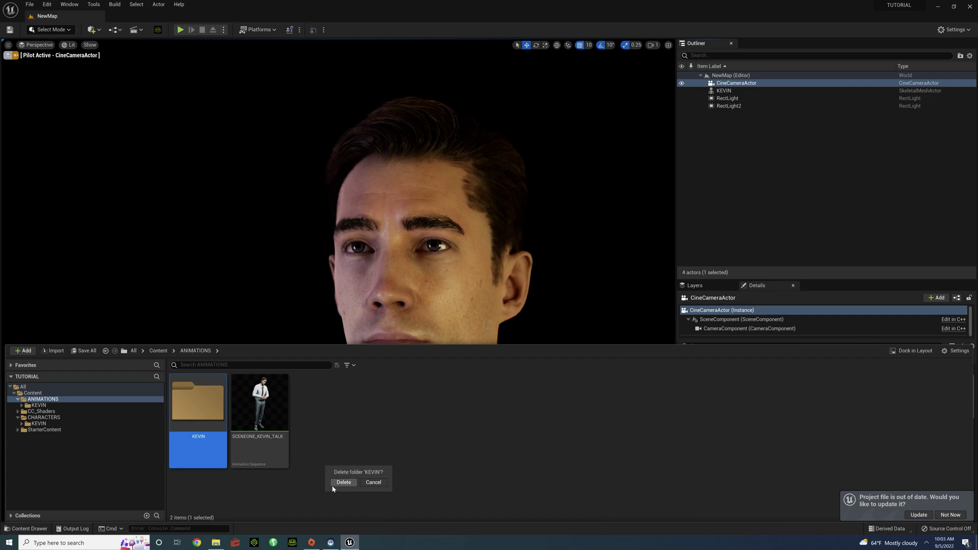
pyautogui.click(335, 483)
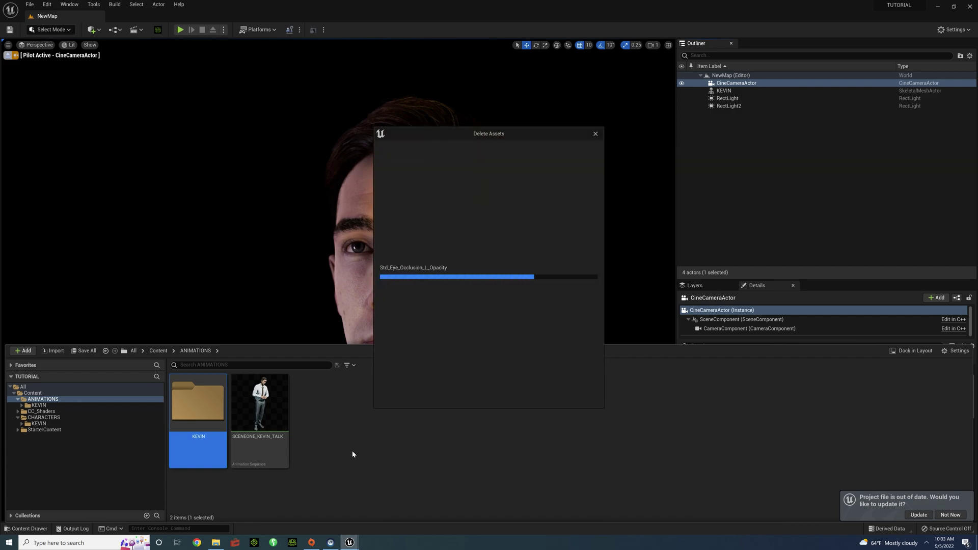
pyautogui.click(462, 397)
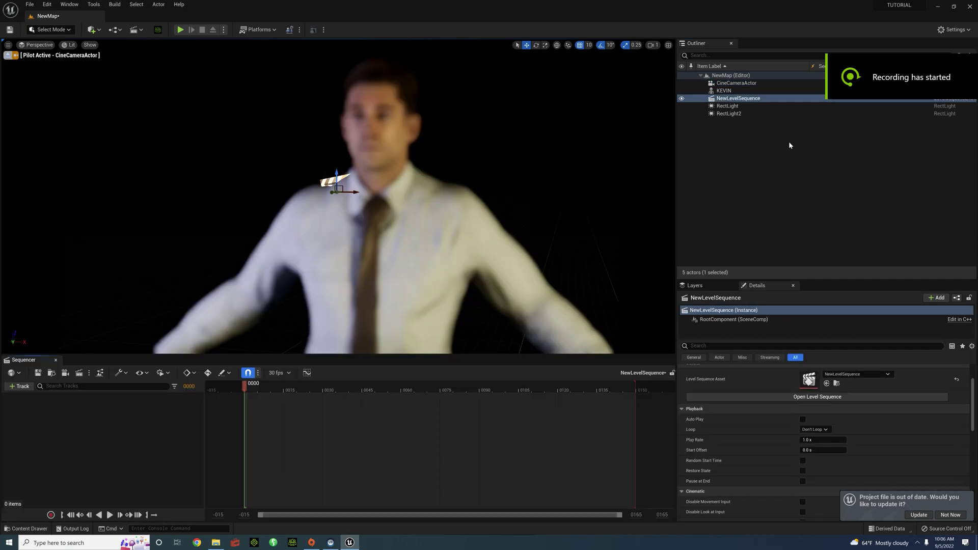
# Step: Add Kevin to the level sequence with SCENEONE_KEVIN_TALK on his animation track
pyautogui.moveTo(724, 91); pyautogui.dragTo(208, 432)
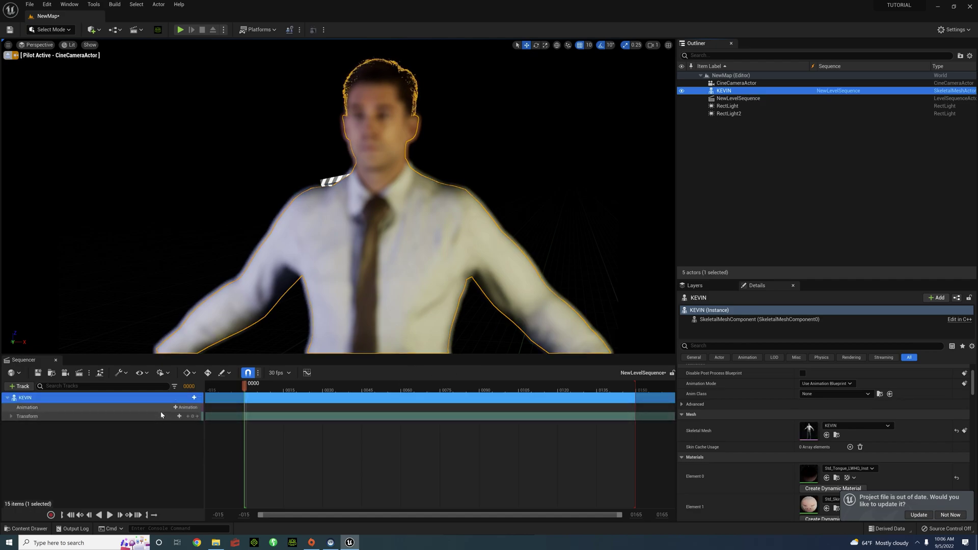
pyautogui.click(185, 408)
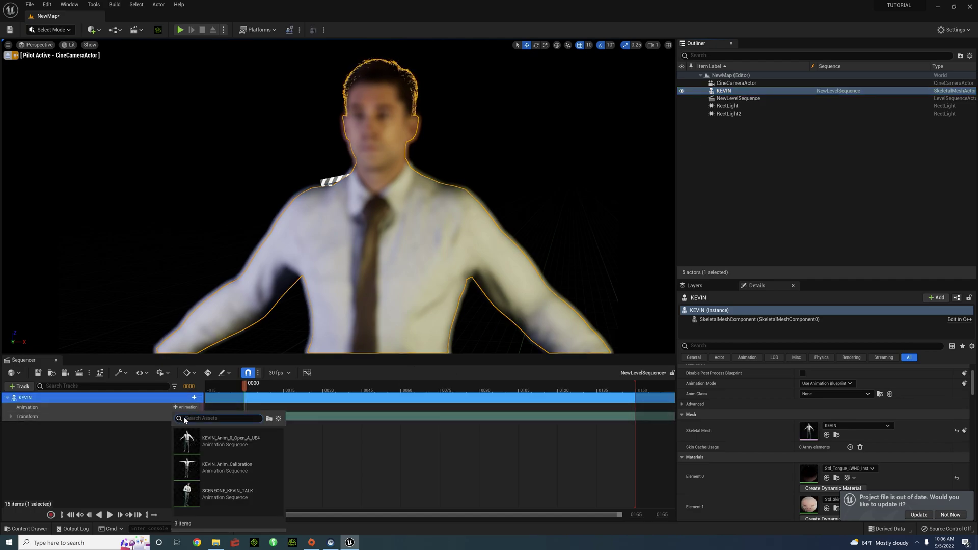
pyautogui.click(198, 491)
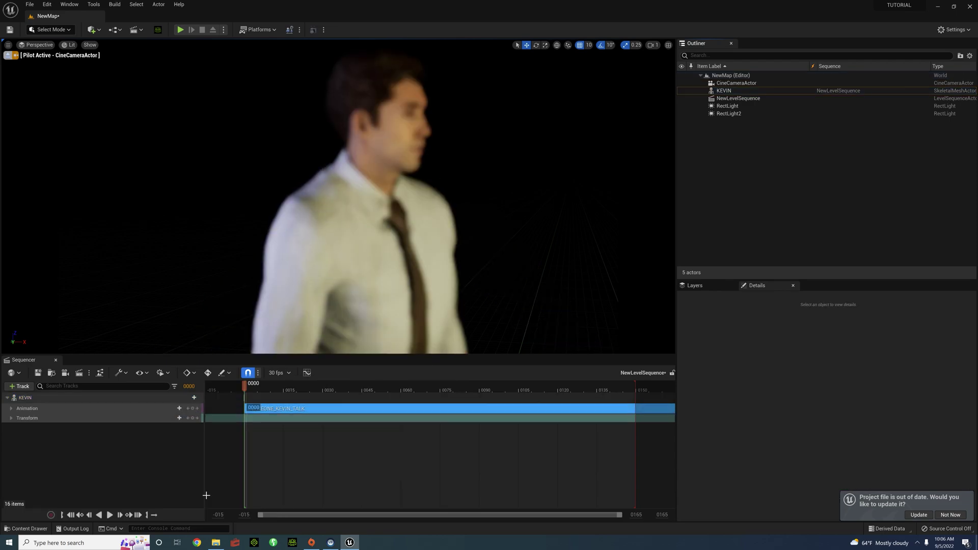
# Step: Pilot the cine camera close to Kevin and set manual focus on his eye (101.66 cm)
pyautogui.click(729, 82)
pyautogui.rightClick(729, 83)
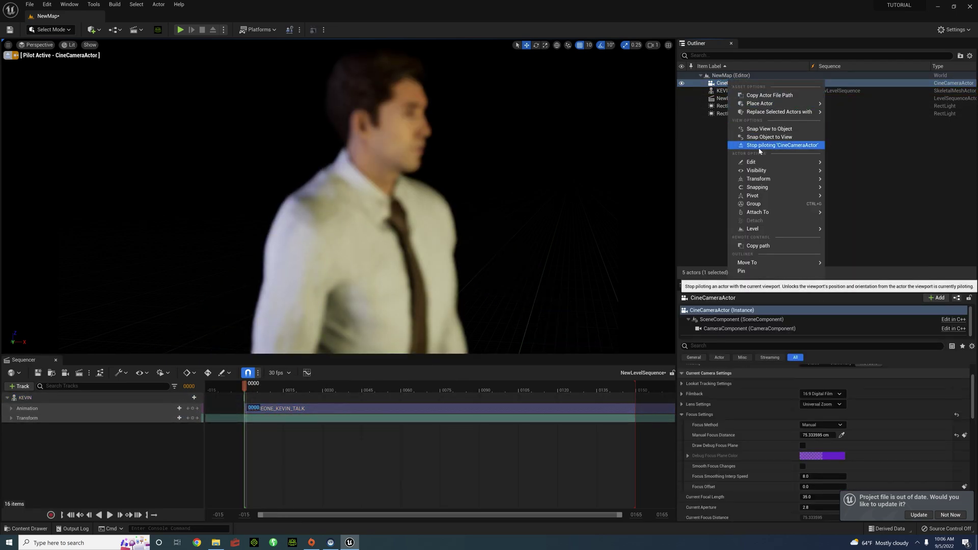
pyautogui.moveTo(473, 133); pyautogui.dragTo(464, 127)
pyautogui.scroll(6, 513, 229)
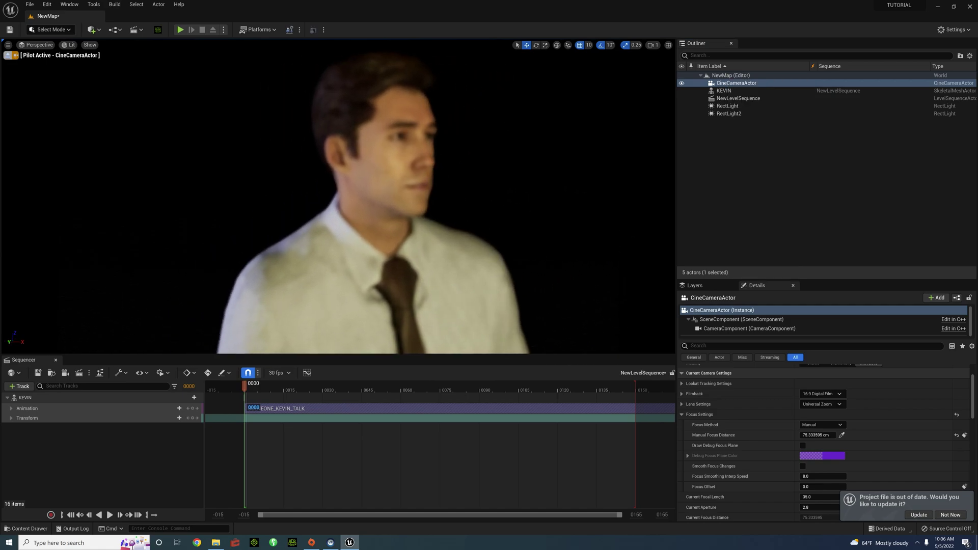
pyautogui.moveTo(514, 229); pyautogui.dragTo(535, 230, button='right')
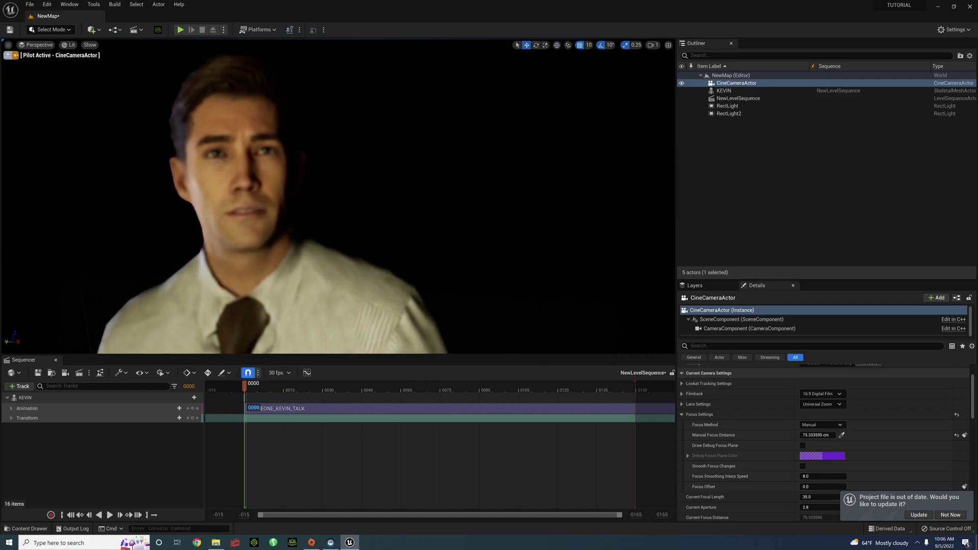
pyautogui.click(842, 434)
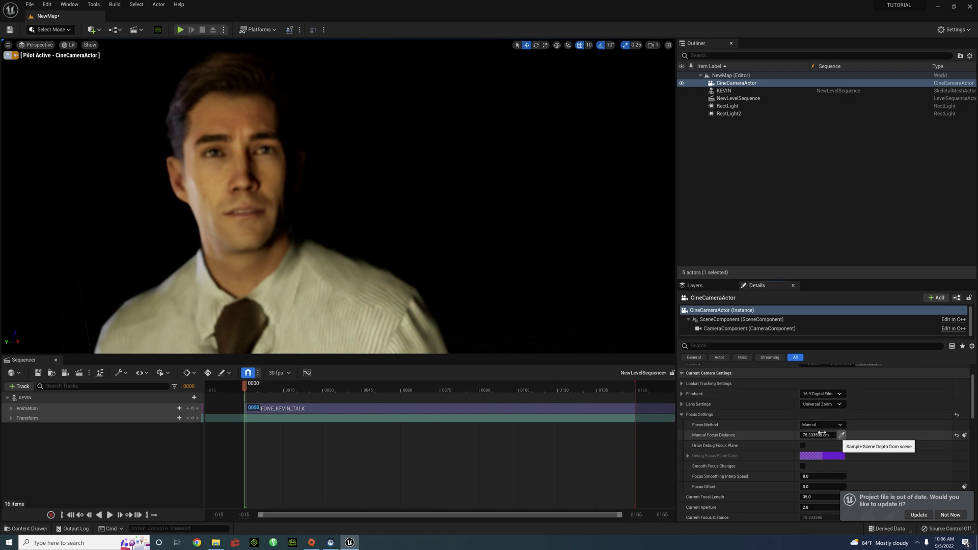
pyautogui.click(842, 435)
pyautogui.click(208, 159)
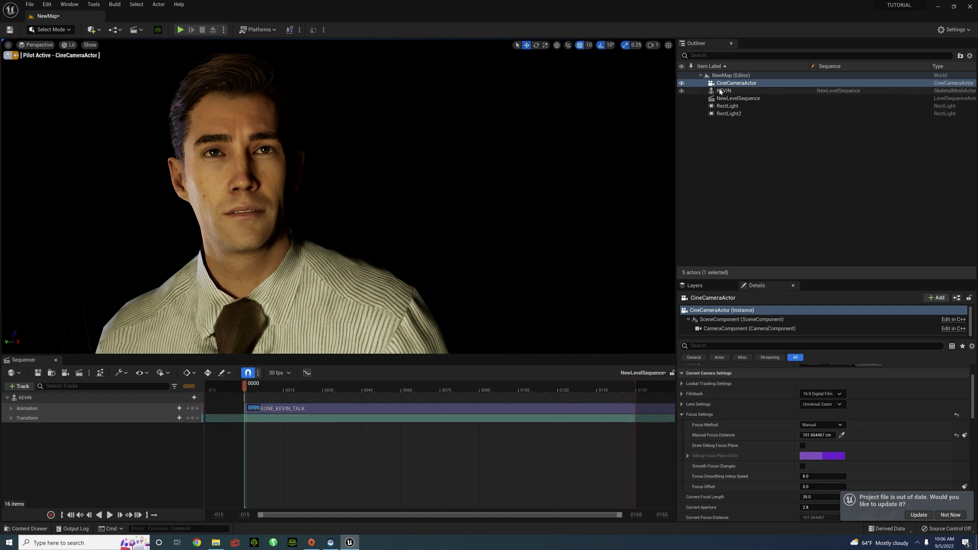
# Step: Add the CineCameraActor to the sequence and set the frame rate to 24 fps
pyautogui.click(752, 84)
pyautogui.moveTo(116, 485); pyautogui.dragTo(117, 489)
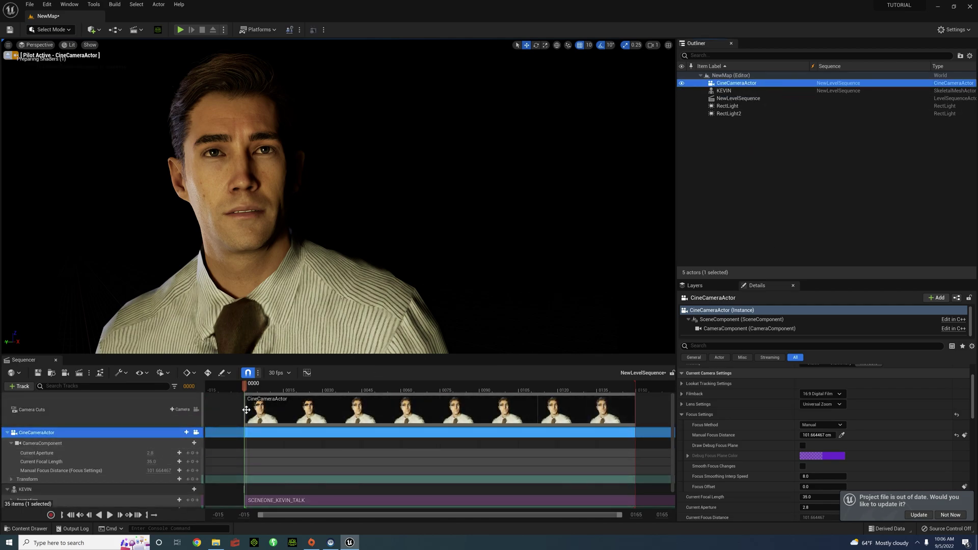
pyautogui.click(279, 373)
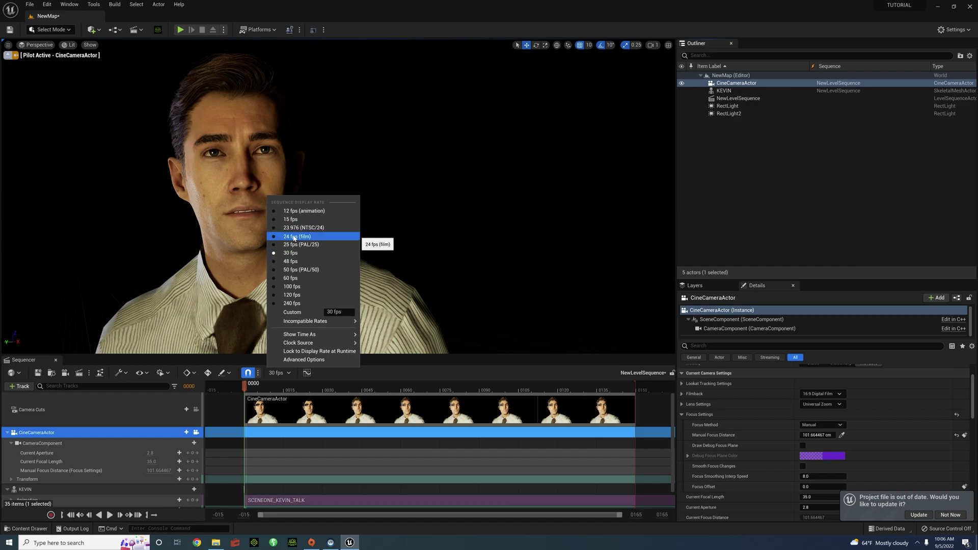
pyautogui.click(294, 238)
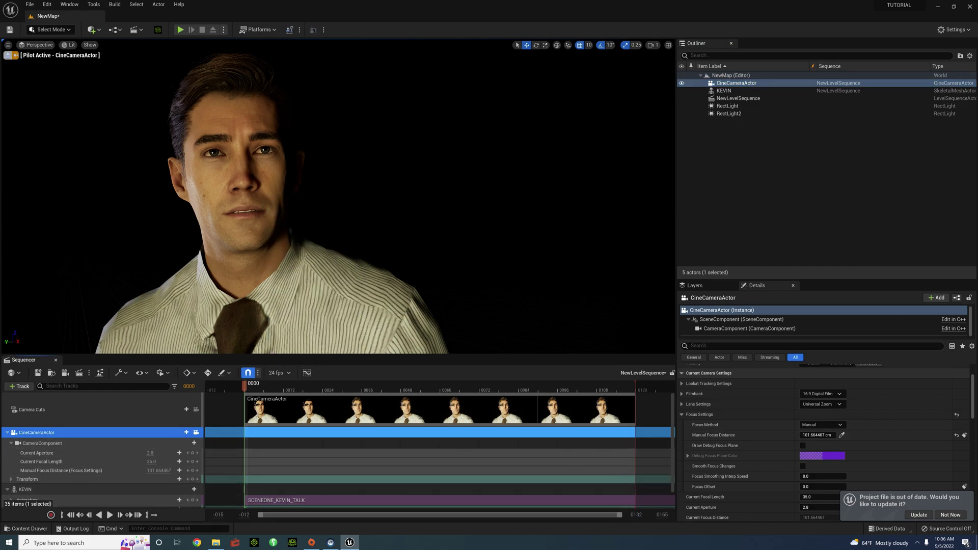
# Step: Extend the playback range and camera cut to about frame 318, then start playback
pyautogui.scroll(-5, 624, 517)
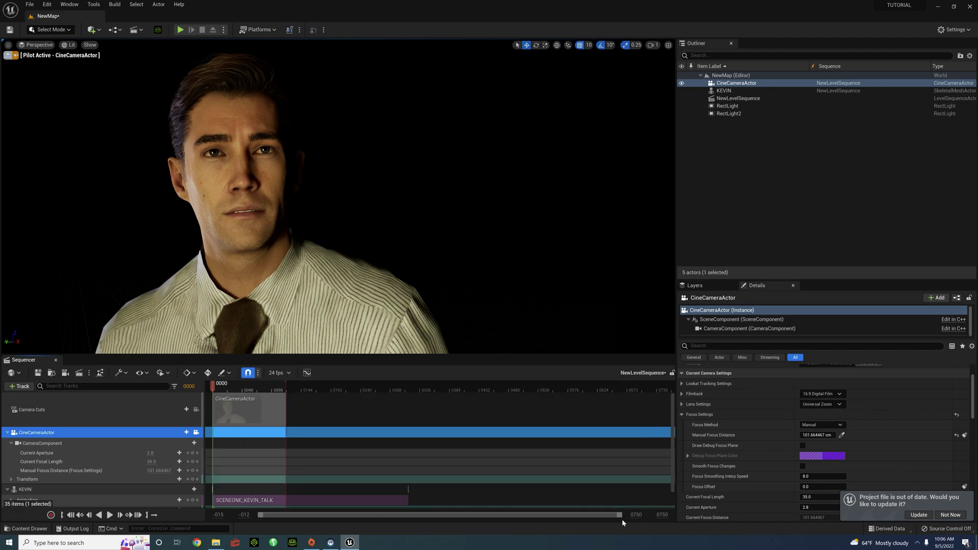
pyautogui.moveTo(286, 395); pyautogui.dragTo(409, 395)
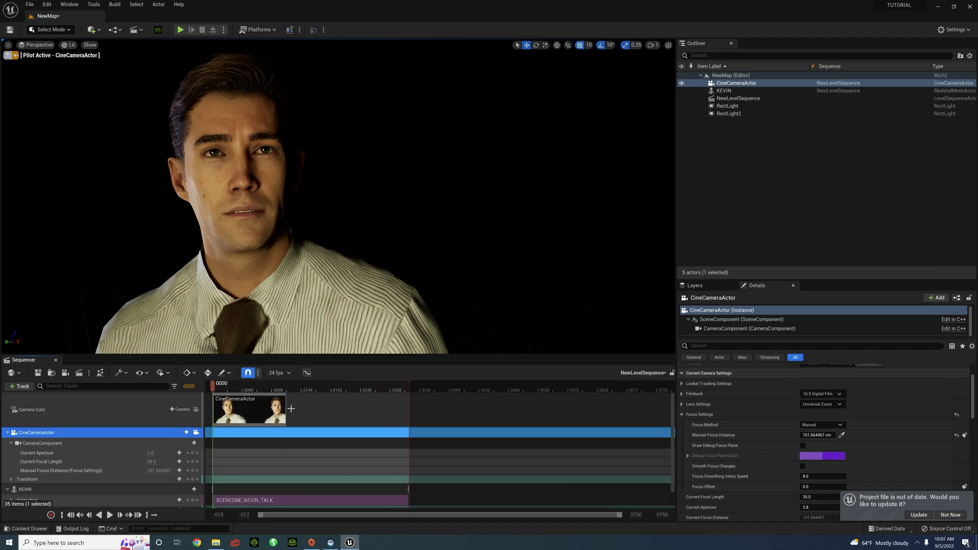
pyautogui.moveTo(285, 400); pyautogui.dragTo(409, 403)
pyautogui.click(284, 391)
pyautogui.press('space')
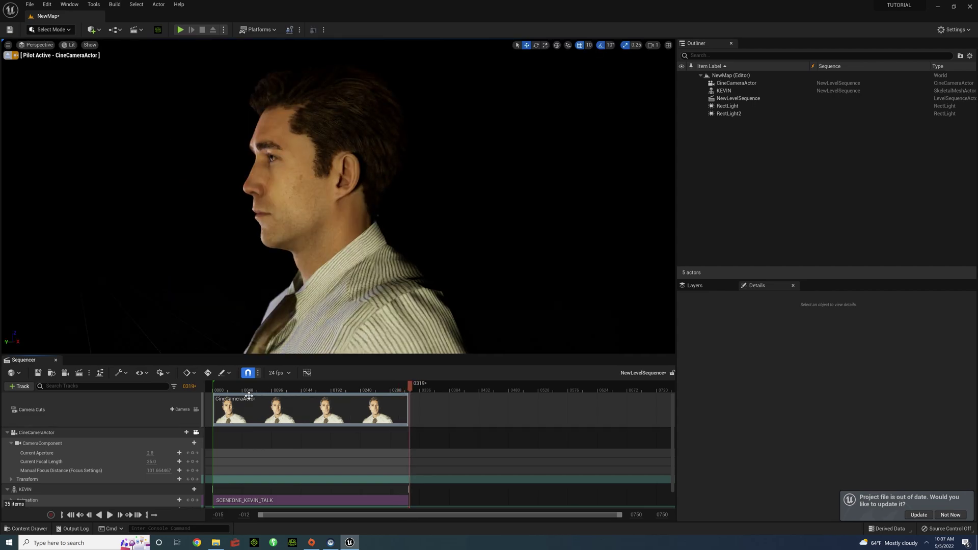
# Step: Restart playback from frame 0 to preview Kevin talking through the cine camera
pyautogui.press('space')
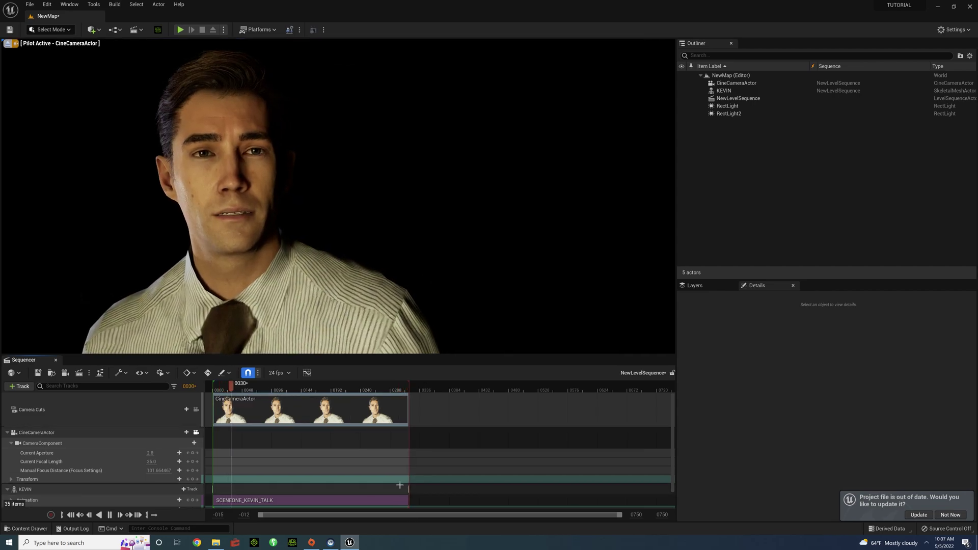